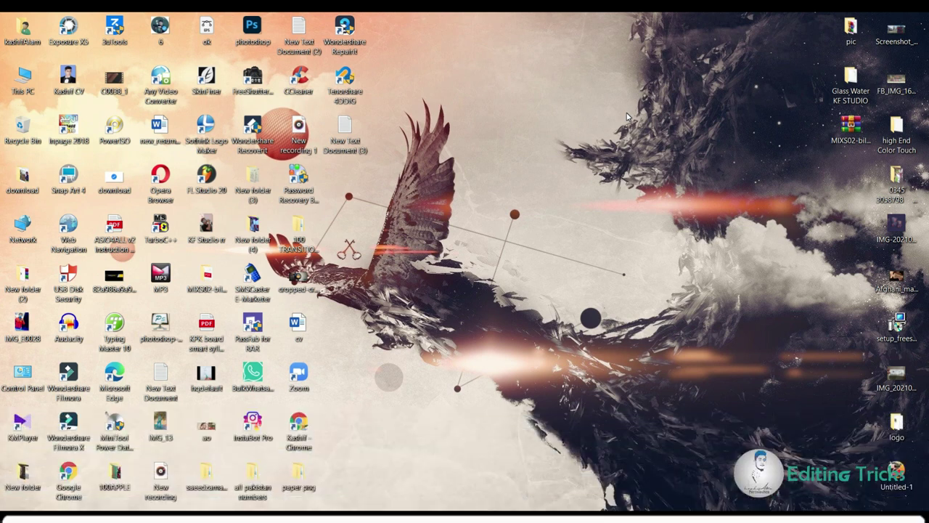
Refresh the Windows desktop from its right-click menu
{"action": "right_click", "coordinate": [414, 41]}
{"action": "left_click", "coordinate": [453, 109]}
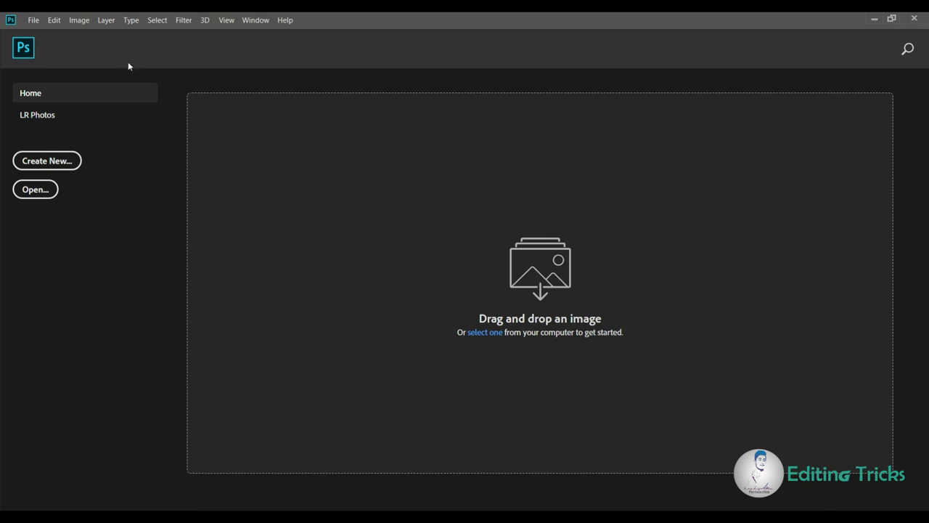
Create a new blank 2560 × 1440 px, 300 ppi document
{"action": "left_click", "coordinate": [38, 22]}
{"action": "left_click", "coordinate": [44, 34]}
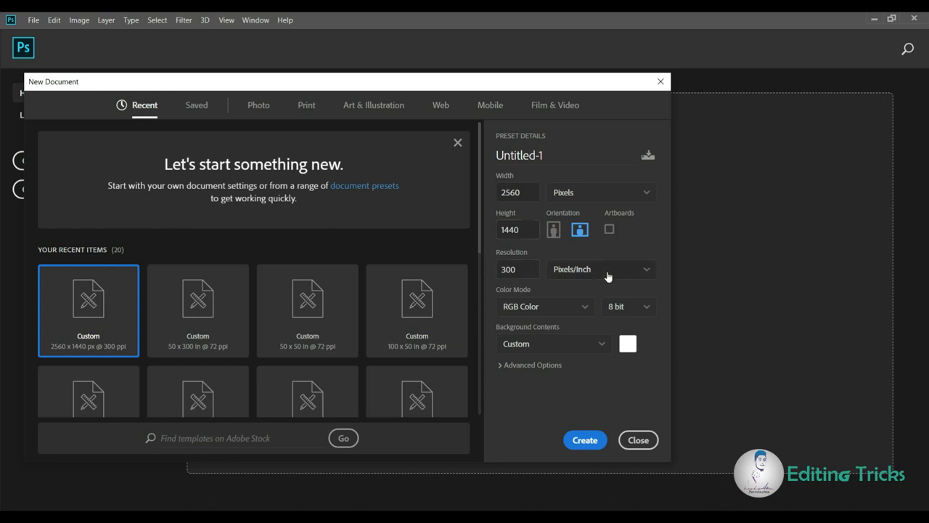
{"action": "left_click", "coordinate": [593, 442]}
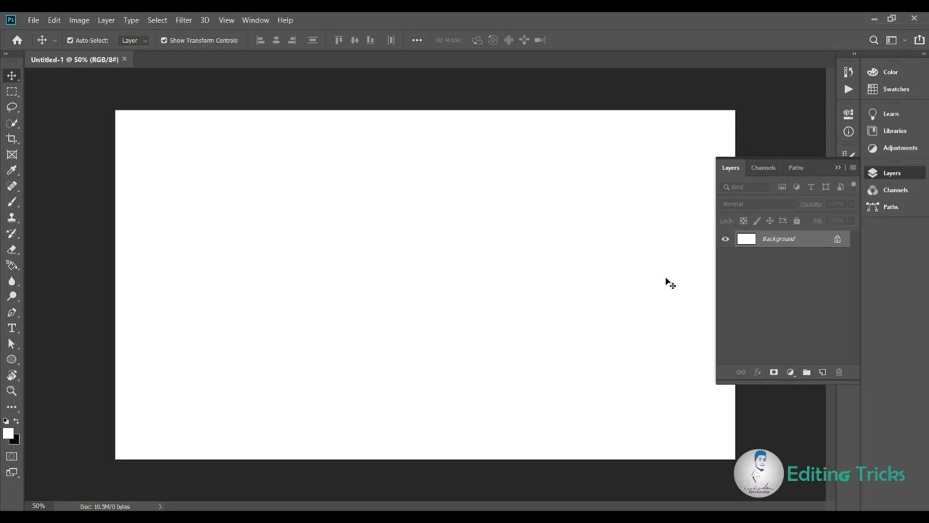
Convert the locked Background into an editable layer named Layer 0
{"action": "double_click", "coordinate": [784, 240]}
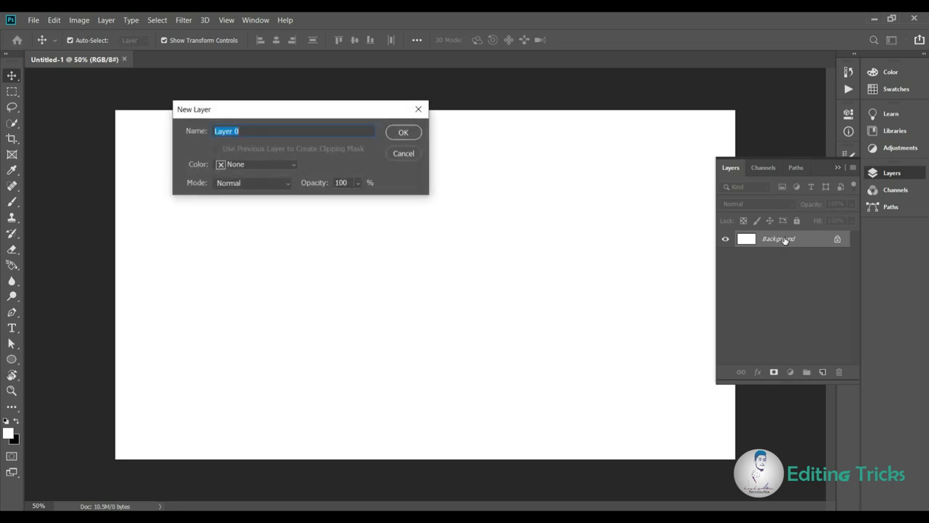
{"action": "left_click", "coordinate": [402, 132]}
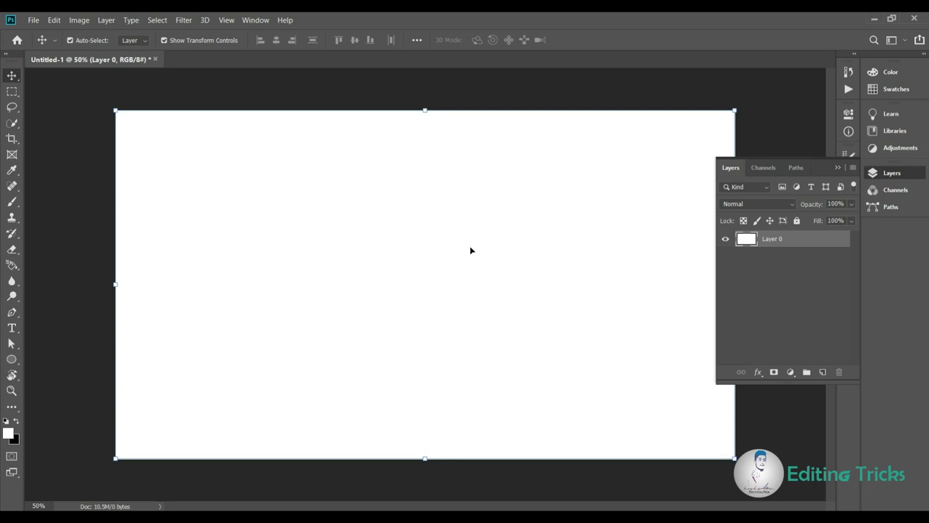
Add a Gradient fill layer using the Black, White preset
{"action": "left_click", "coordinate": [790, 373]}
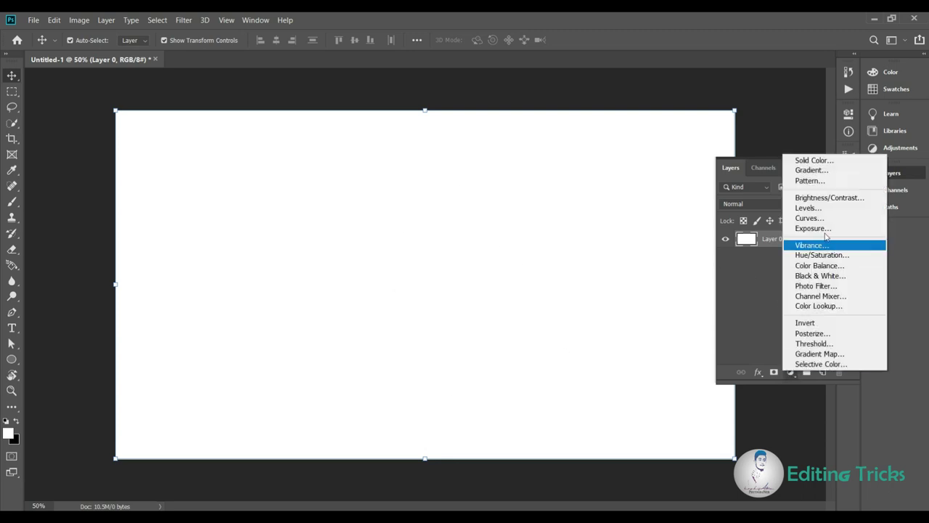
{"action": "left_click", "coordinate": [807, 173]}
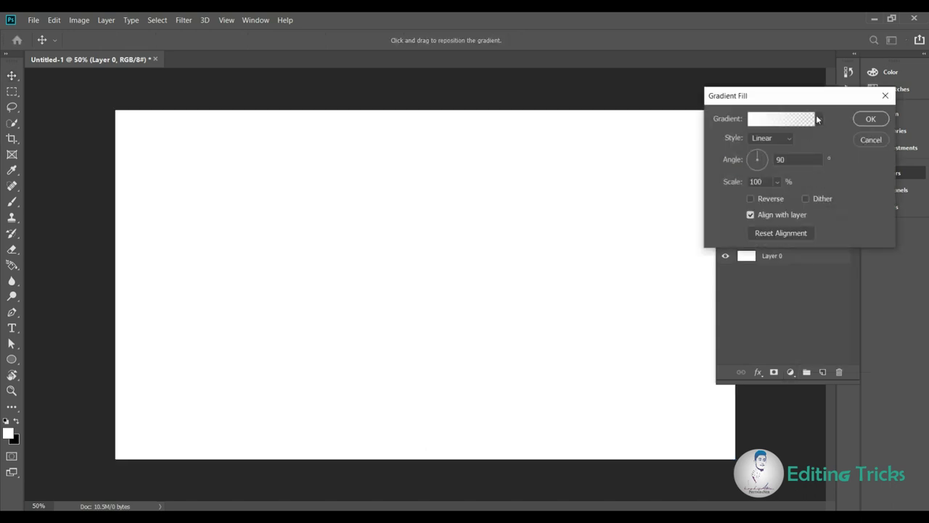
{"action": "left_click", "coordinate": [818, 119]}
{"action": "left_click", "coordinate": [760, 146]}
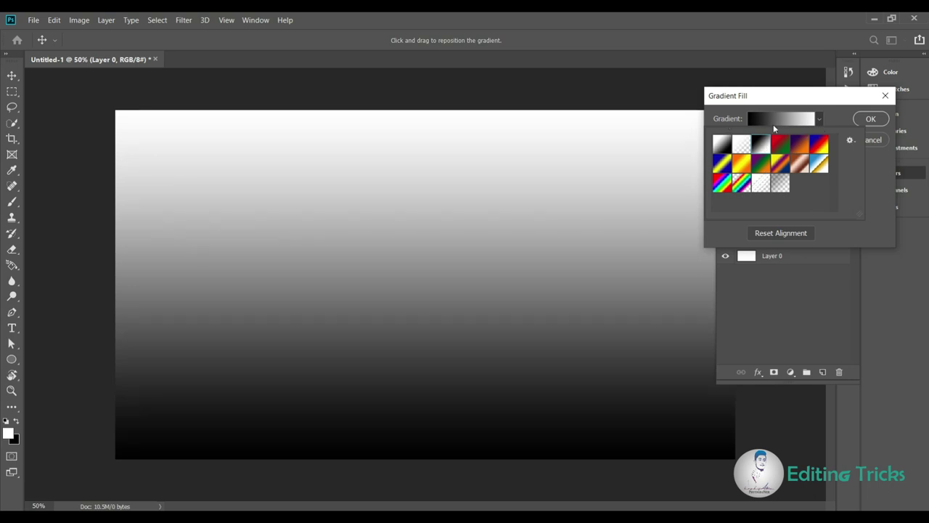
Change the gradient's white end stop to dark grey #313030
{"action": "left_click", "coordinate": [790, 119]}
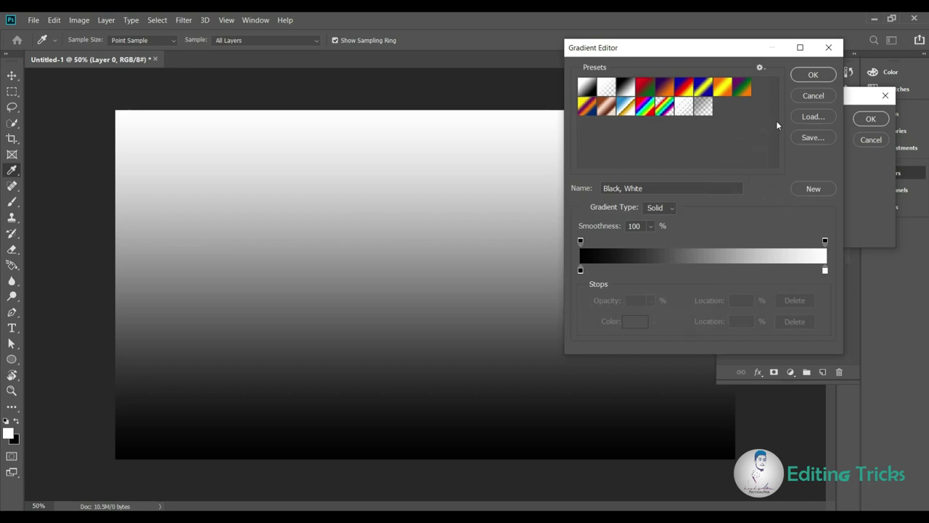
{"action": "left_click", "coordinate": [825, 271]}
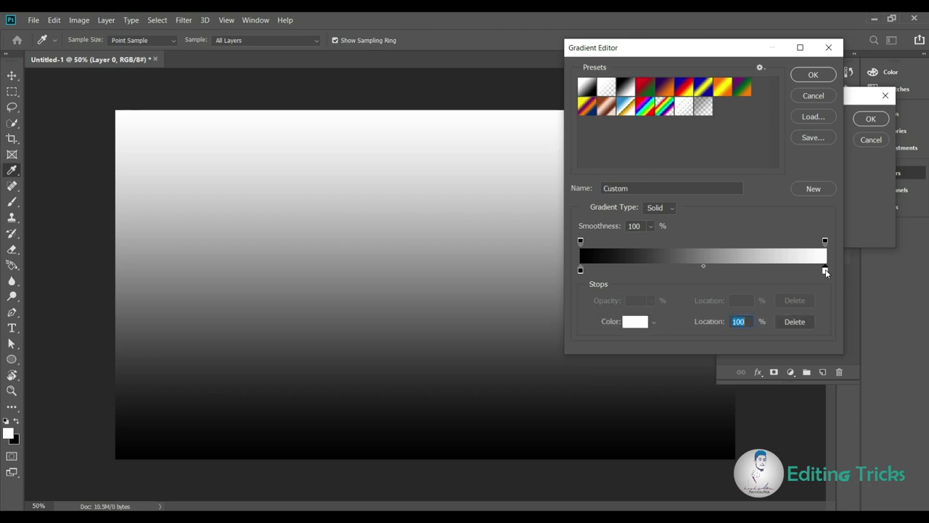
{"action": "left_click", "coordinate": [628, 323]}
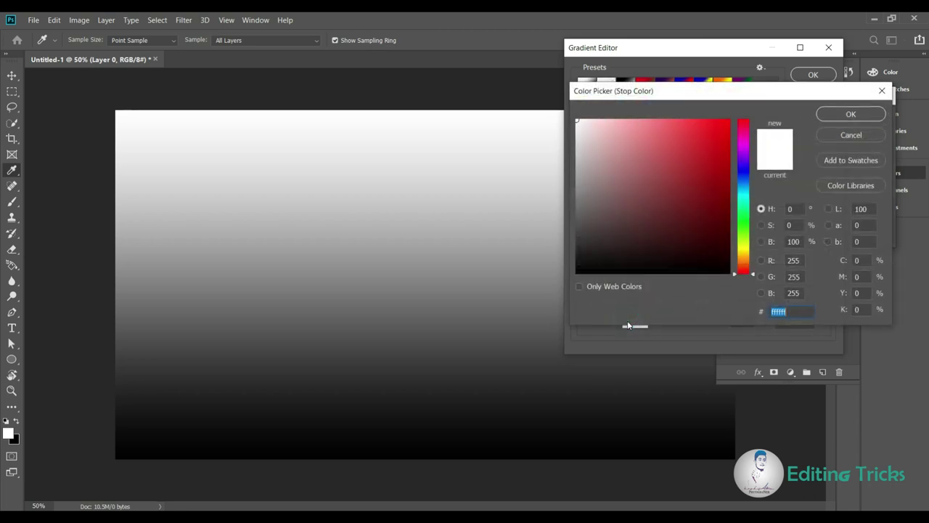
{"action": "left_click", "coordinate": [581, 230]}
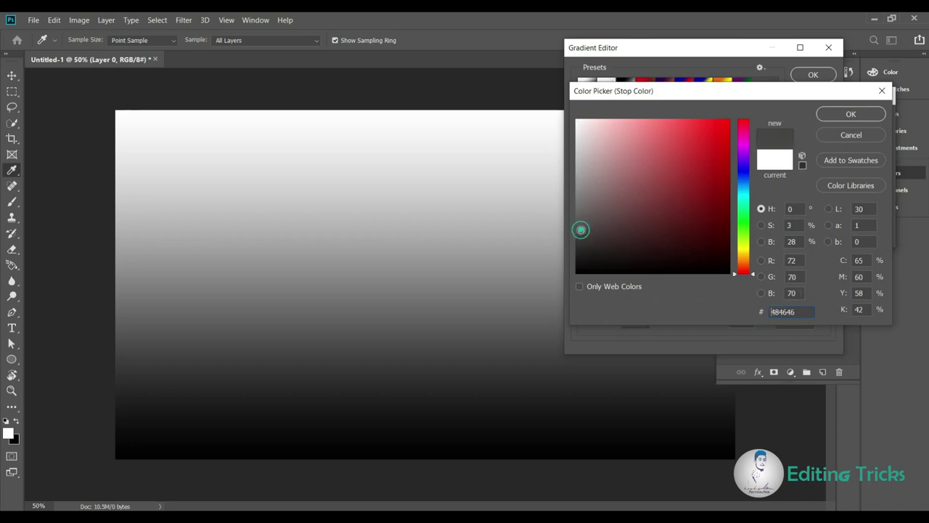
{"action": "left_click_drag", "start_coordinate": [581, 230], "coordinate": [580, 238]}
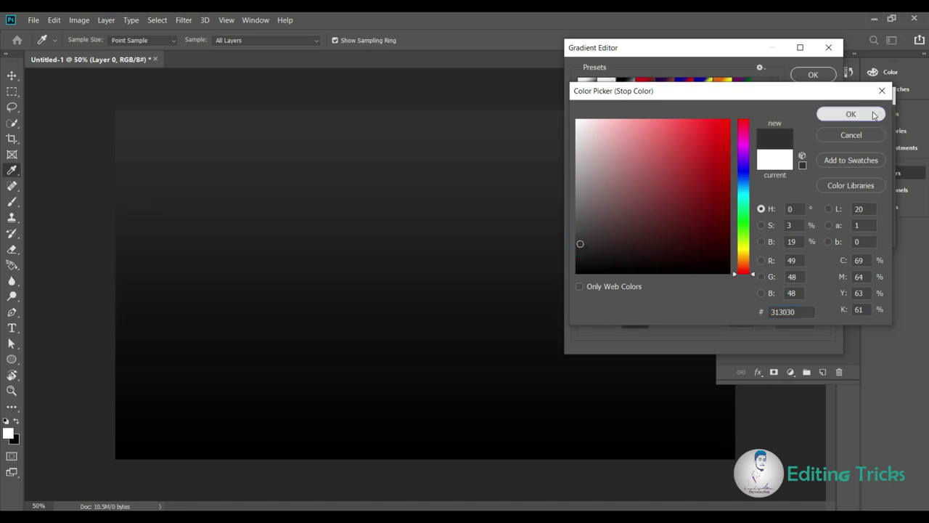
{"action": "left_click", "coordinate": [849, 115]}
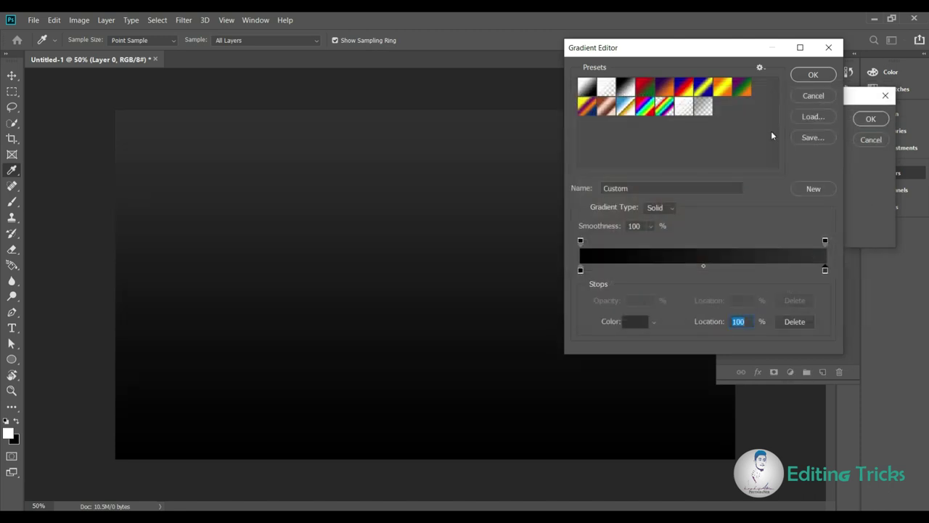
{"action": "left_click", "coordinate": [811, 76]}
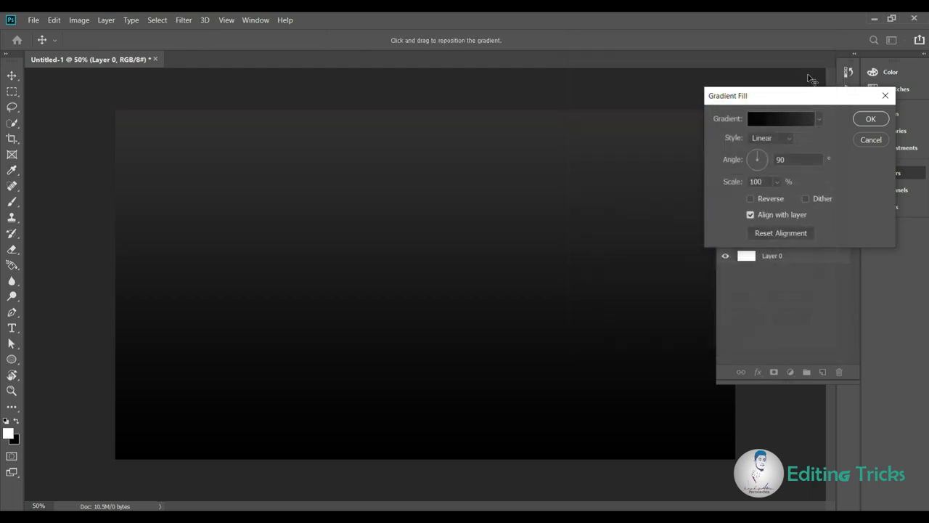
Set the gradient fill to Reverse and Dither, 300% scale, 0° angle, and apply it
{"action": "left_click", "coordinate": [806, 198]}
{"action": "left_click", "coordinate": [751, 198]}
{"action": "left_click", "coordinate": [768, 180]}
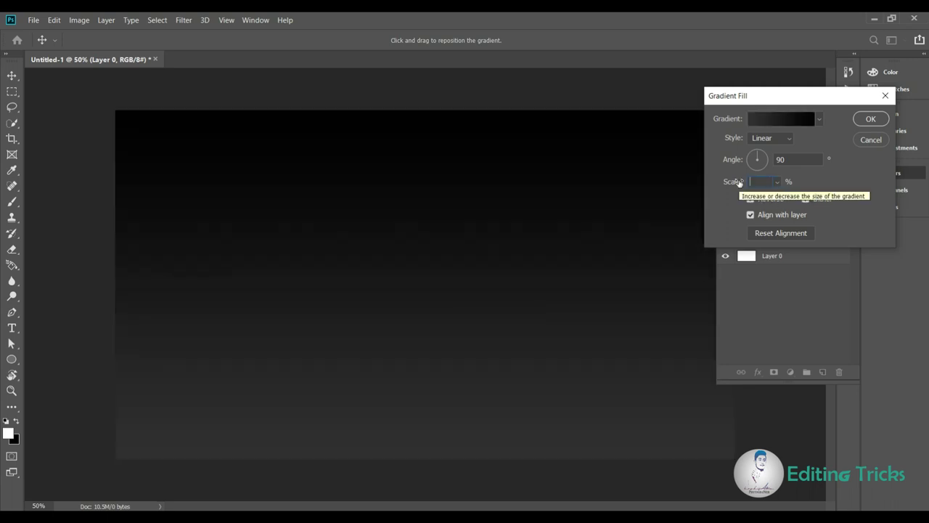
{"action": "type", "text": "300"}
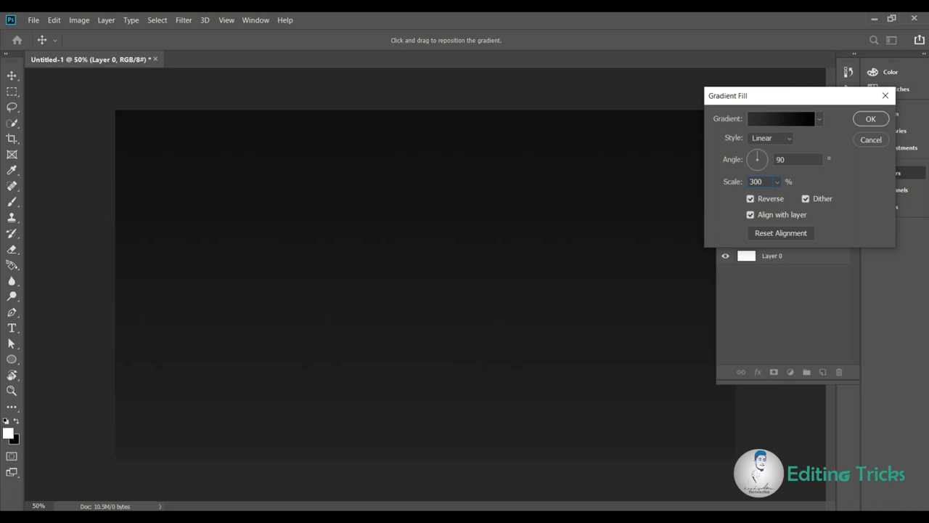
{"action": "left_click", "coordinate": [774, 161]}
{"action": "type", "text": "0"}
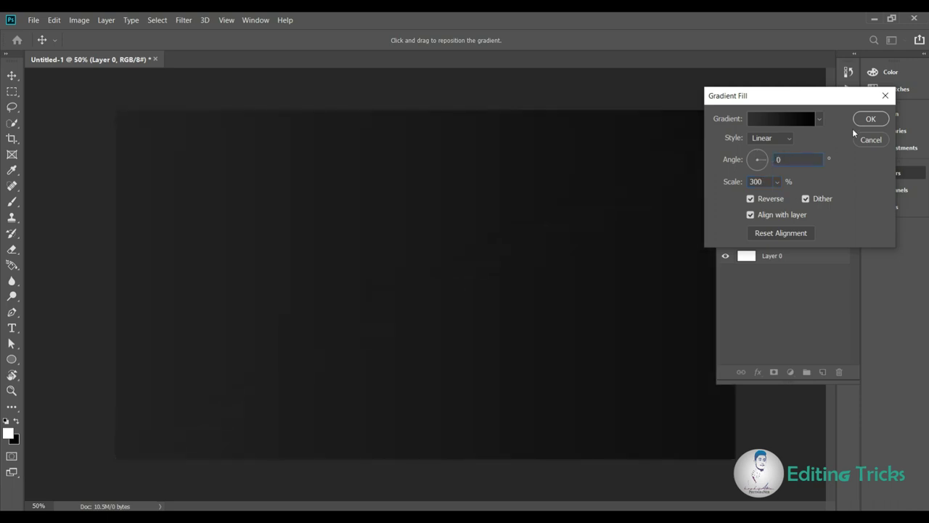
{"action": "left_click", "coordinate": [870, 119]}
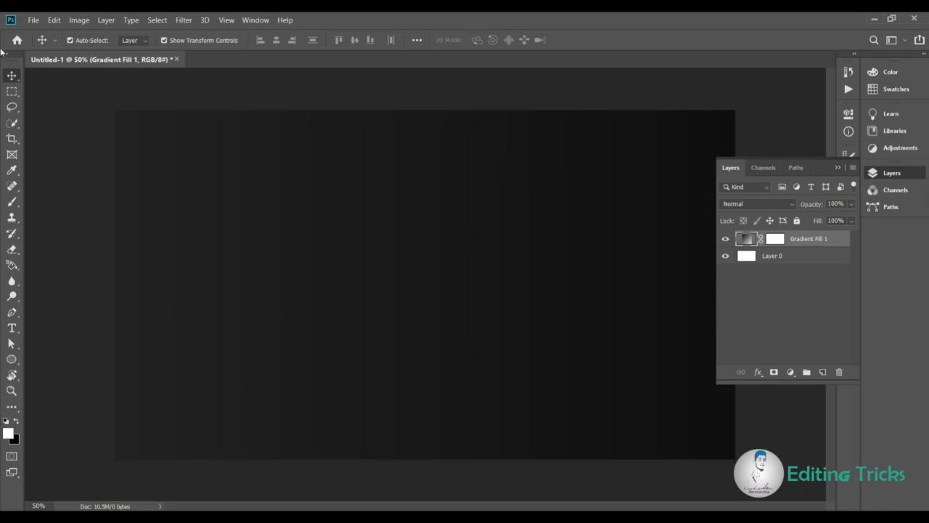
Place the 14 agust photo as an embedded layer
{"action": "left_click", "coordinate": [39, 22]}
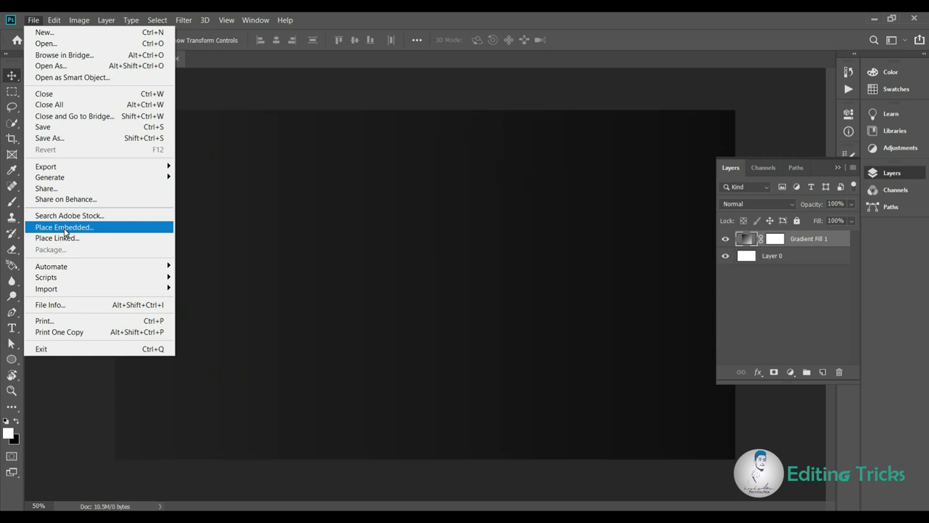
{"action": "left_click", "coordinate": [64, 230]}
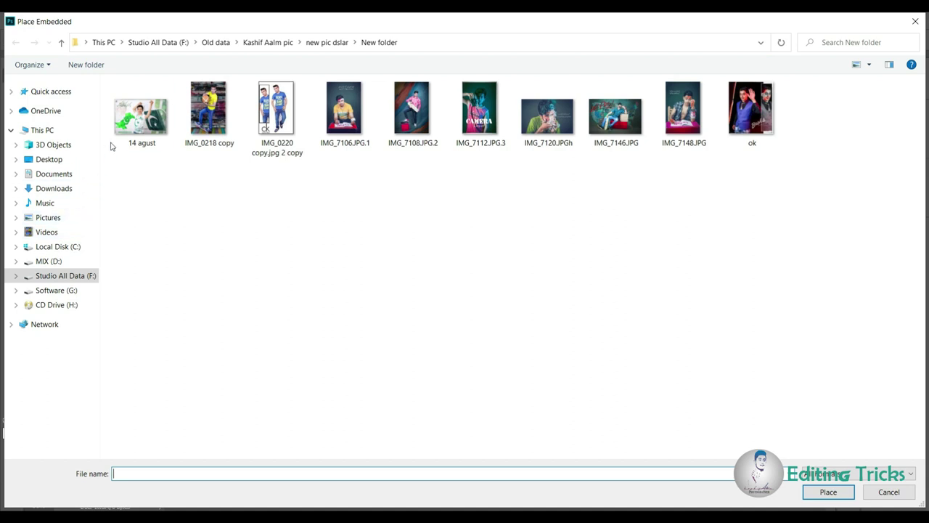
{"action": "left_click", "coordinate": [137, 129]}
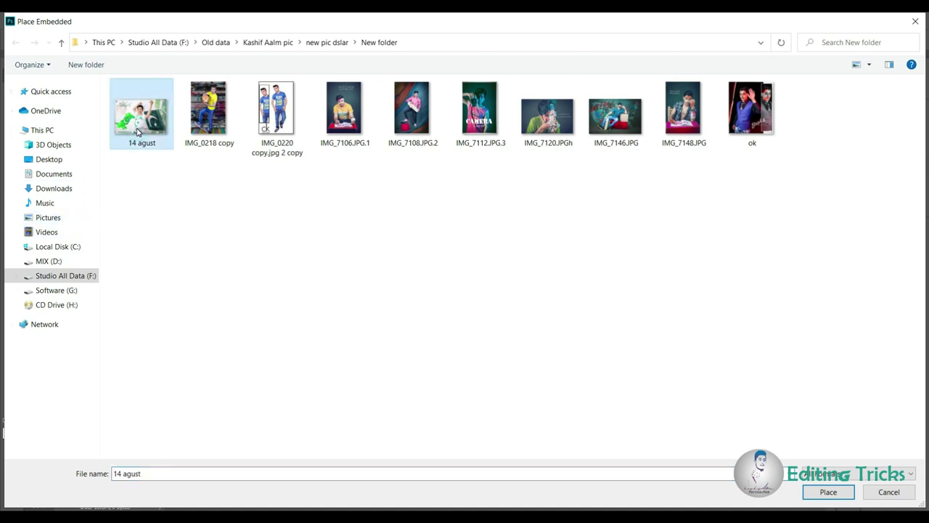
{"action": "left_click", "coordinate": [825, 498]}
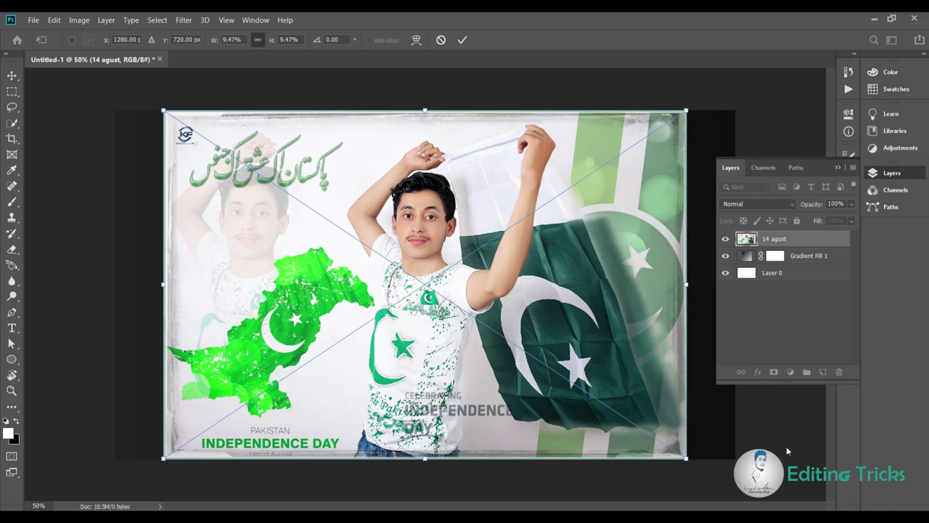
Commit the placed photo and give it a black layer mask that hides it
{"action": "left_click", "coordinate": [462, 44]}
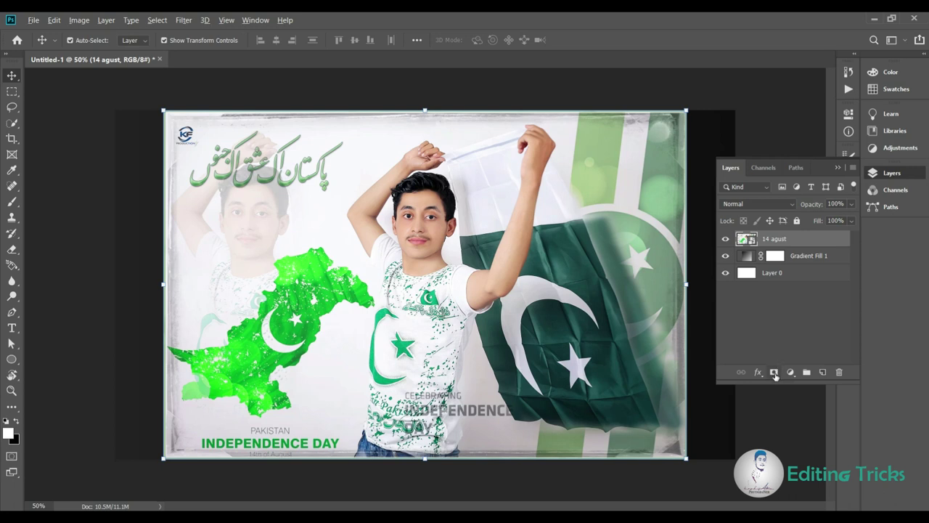
{"action": "left_click", "coordinate": [774, 372], "text": "alt"}
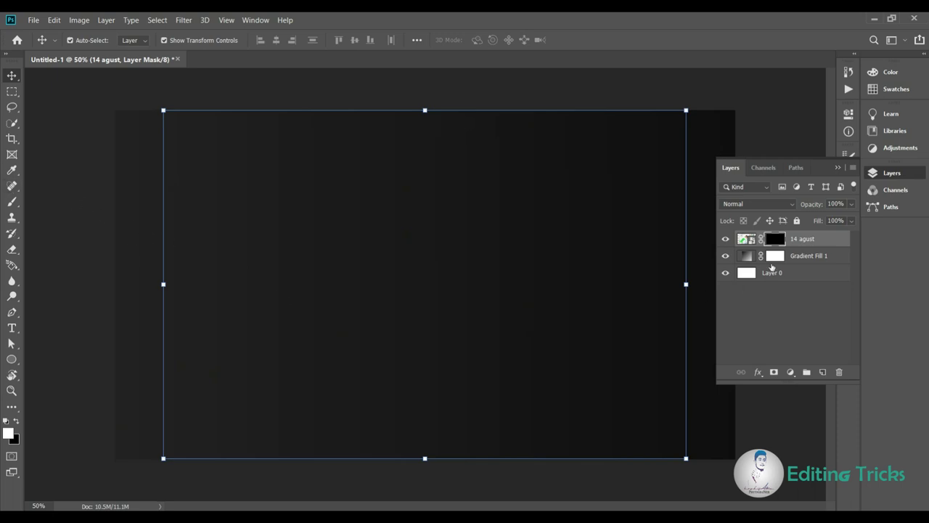
Switch to the Brush tool and start, then cancel, importing a brush set
{"action": "left_click", "coordinate": [11, 204]}
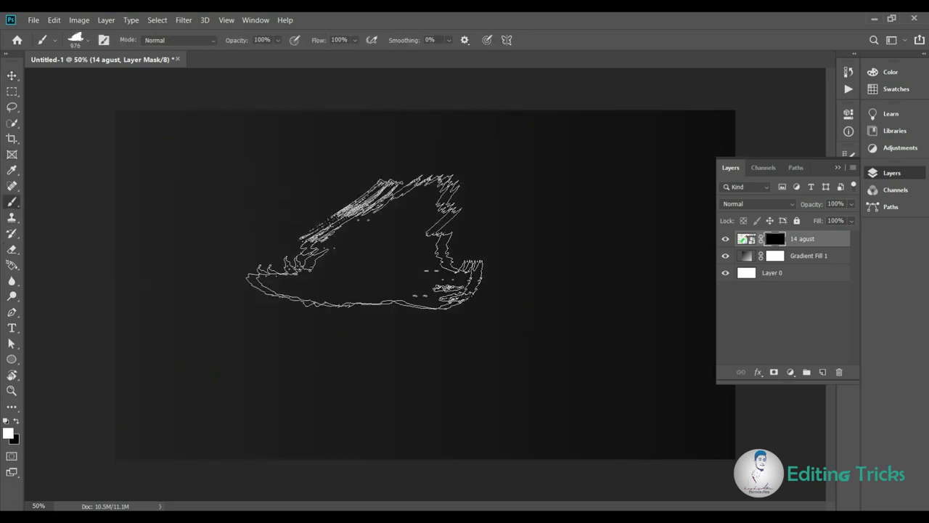
{"action": "right_click", "coordinate": [410, 236]}
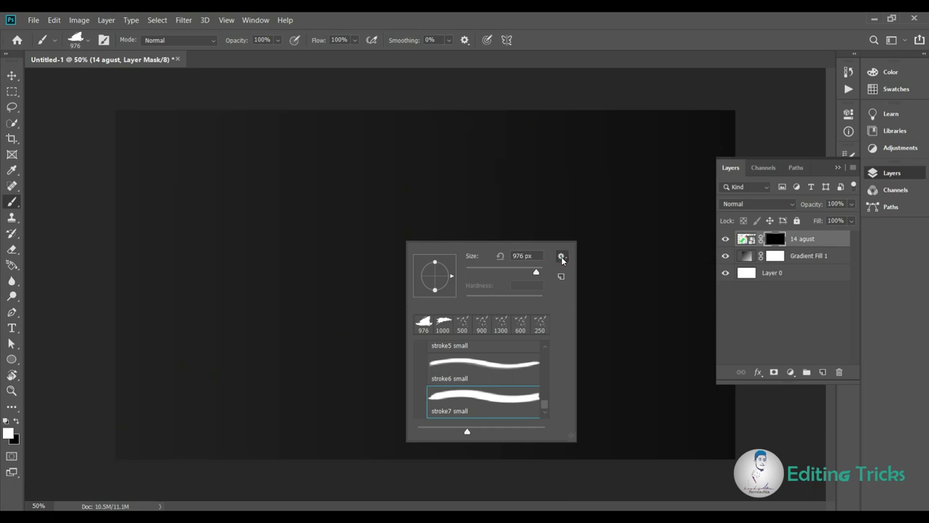
{"action": "left_click", "coordinate": [561, 257]}
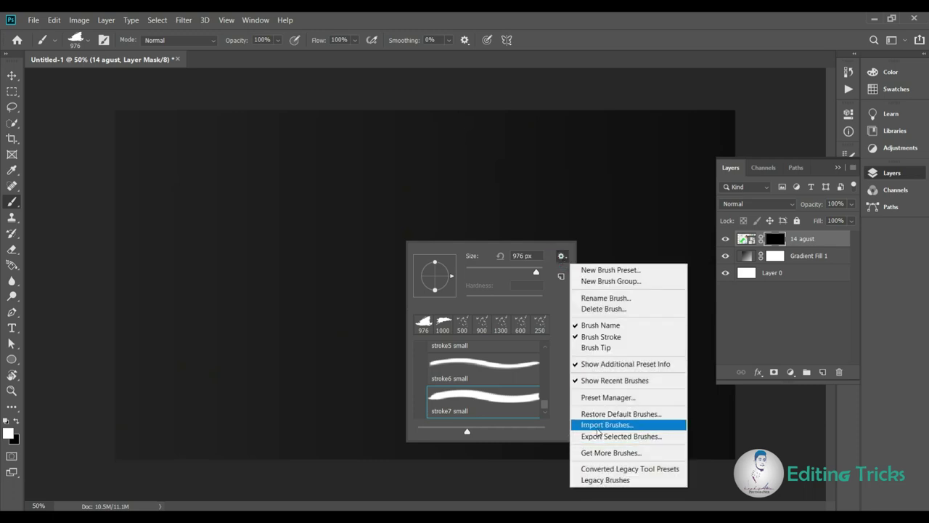
{"action": "left_click", "coordinate": [600, 426]}
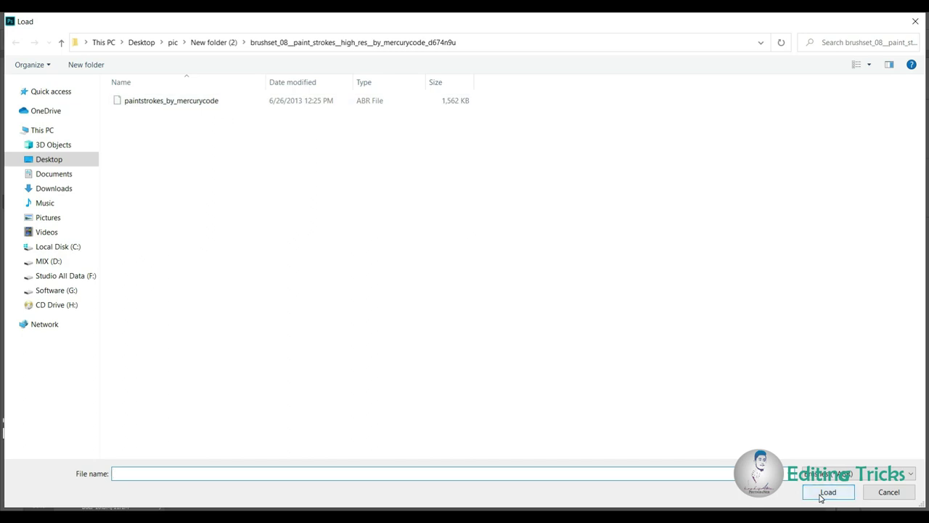
{"action": "left_click", "coordinate": [898, 494]}
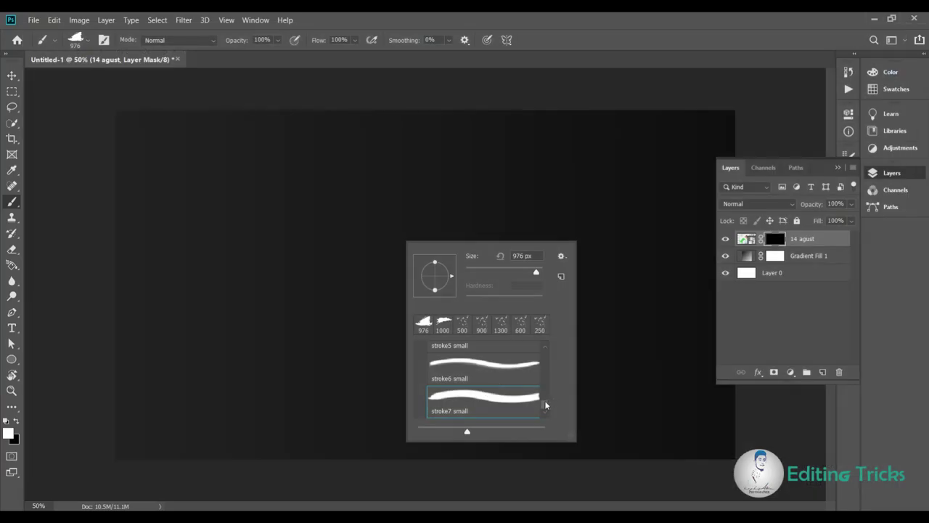
Browse the stroke brush presets and settle on the large stroke6 tip at 1996 px
{"action": "mouse_move", "coordinate": [545, 405]}
{"action": "left_mouse_down"}
{"action": "mouse_move", "coordinate": [546, 363]}
{"action": "mouse_move", "coordinate": [543, 386]}
{"action": "left_mouse_up"}
{"action": "left_click", "coordinate": [515, 360]}
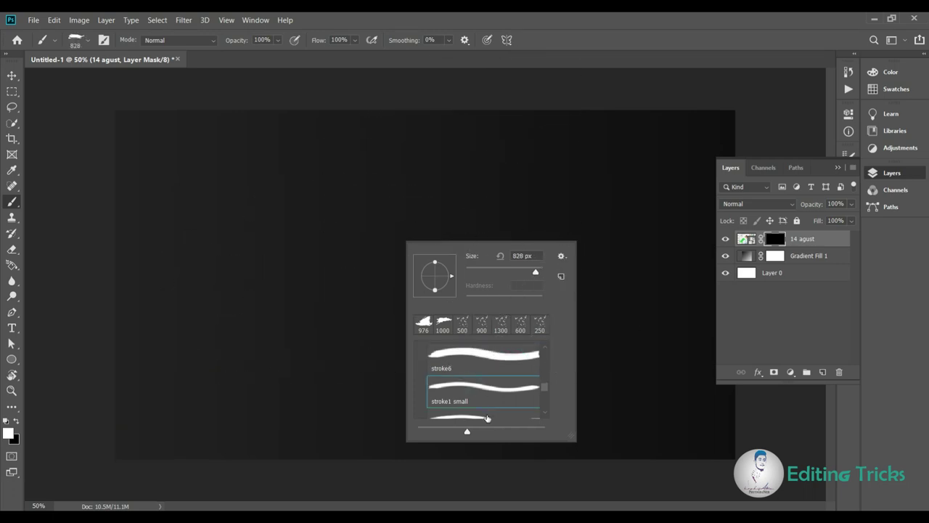
{"action": "left_click", "coordinate": [487, 418]}
{"action": "left_click", "coordinate": [470, 367]}
{"action": "mouse_move", "coordinate": [544, 390]}
{"action": "left_mouse_down"}
{"action": "mouse_move", "coordinate": [521, 397]}
{"action": "mouse_move", "coordinate": [519, 385]}
{"action": "left_mouse_up"}
{"action": "left_click", "coordinate": [521, 397]}
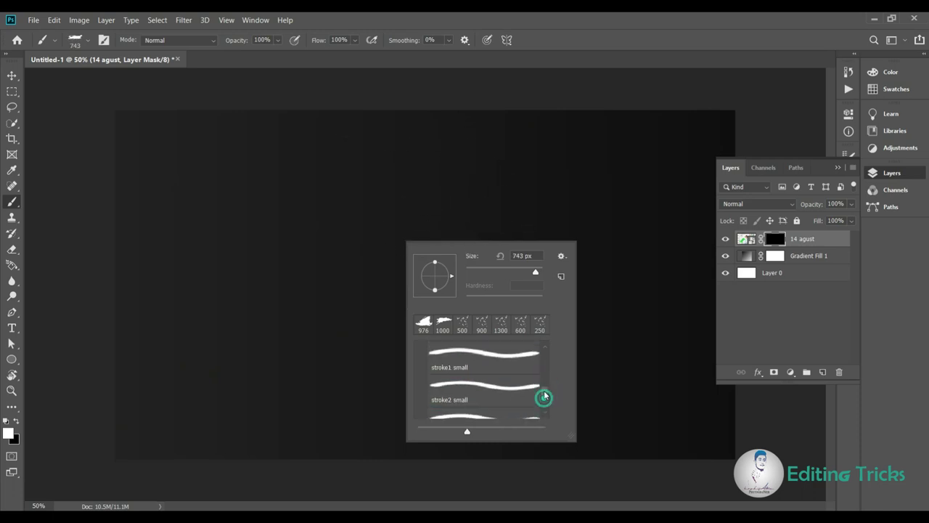
{"action": "left_click", "coordinate": [473, 347]}
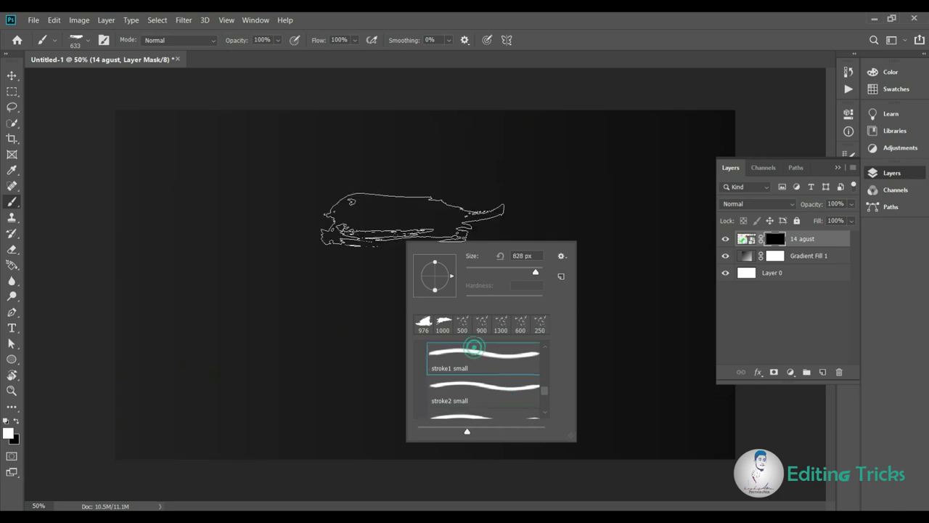
{"action": "scroll", "coordinate": [491, 362], "scroll_direction": "up", "scroll_amount": 1}
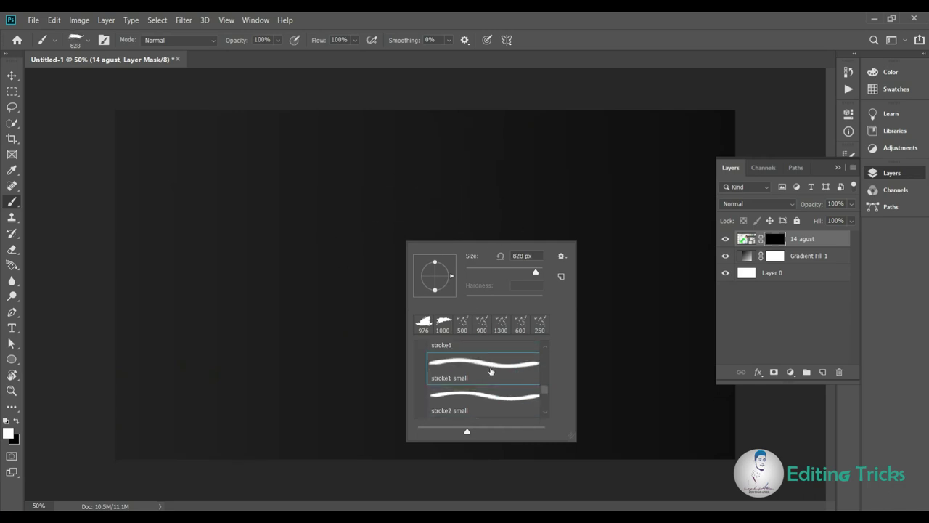
{"action": "scroll", "coordinate": [543, 393], "scroll_direction": "up", "scroll_amount": 1}
{"action": "left_click", "coordinate": [499, 358]}
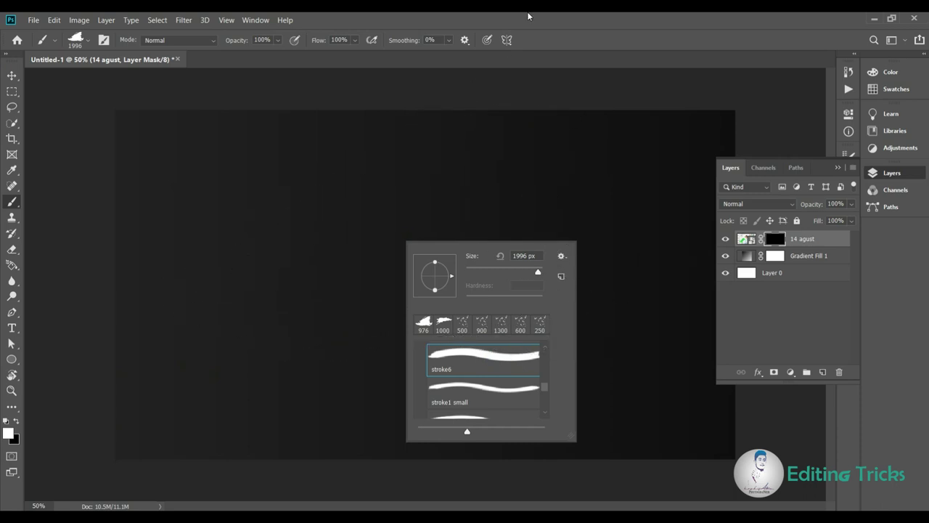
Shrink the brush to 1700 px, test a stamp, then refill the mask black
{"action": "key", "text": "Return"}
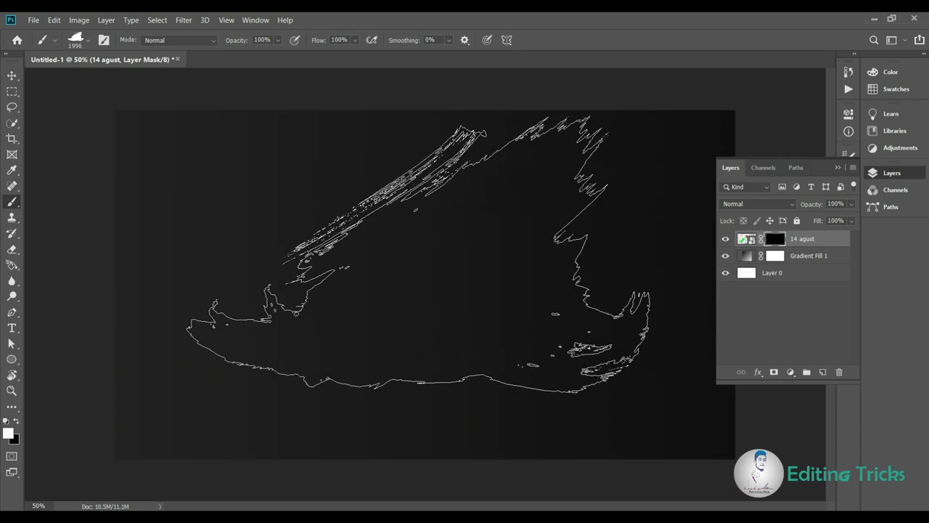
{"action": "key", "text": "bracketleft"}
{"action": "key", "text": "bracketleft"}
{"action": "key", "text": "bracketleft"}
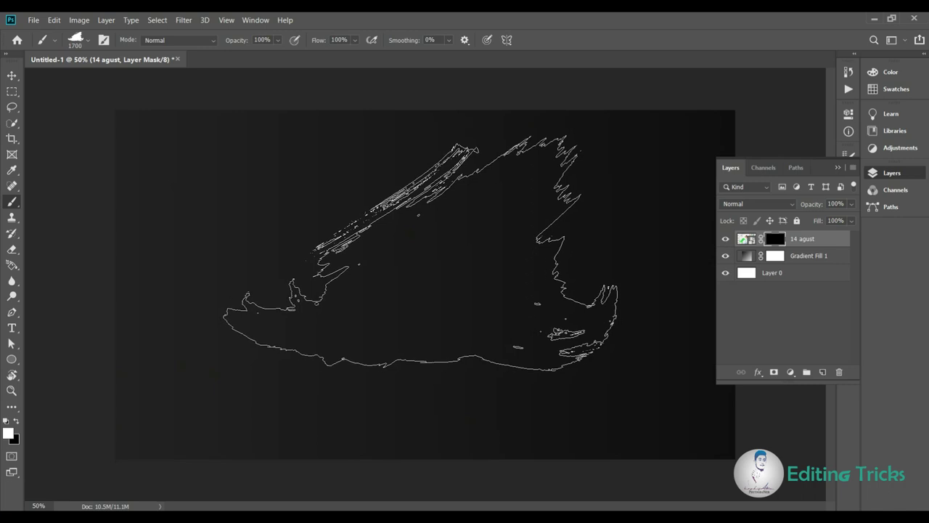
{"action": "left_click", "coordinate": [410, 250]}
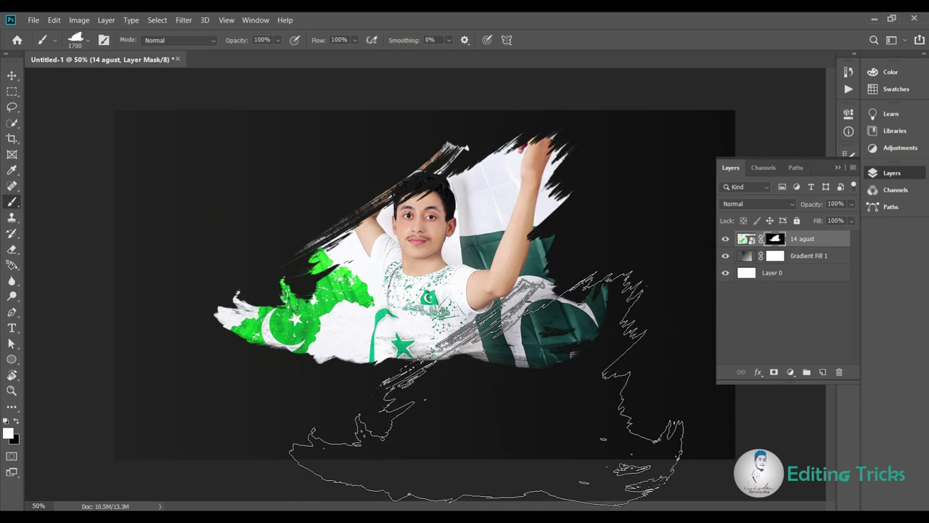
{"action": "key", "text": "ctrl+BackSpace"}
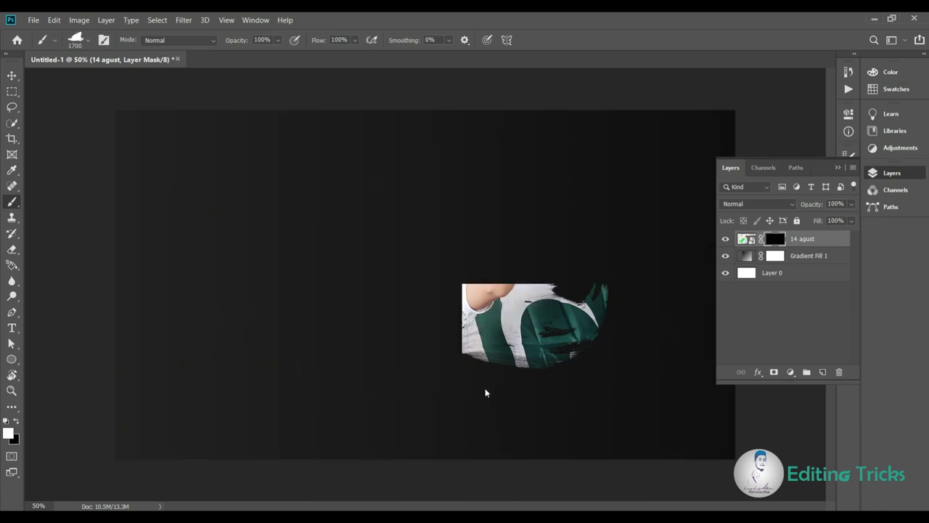
{"action": "left_click", "coordinate": [104, 40]}
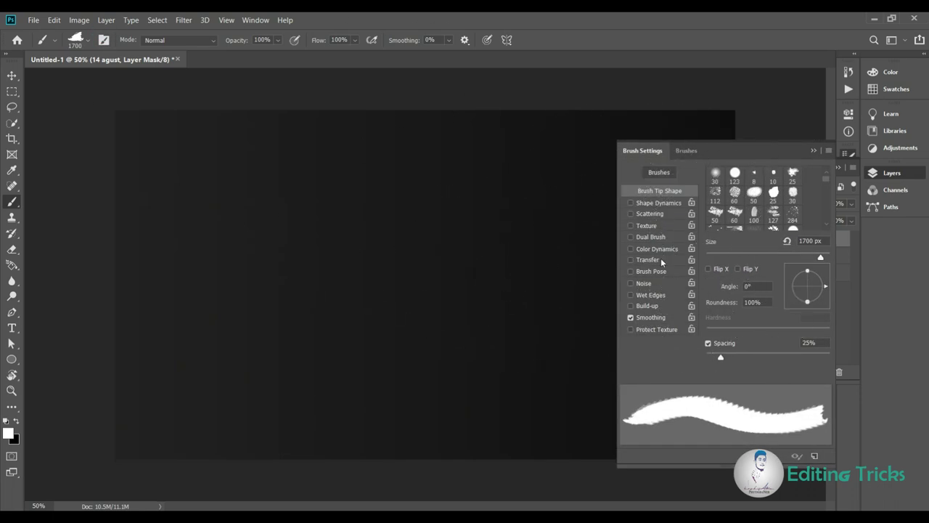
Enable Shape Dynamics (28% size, 5% angle, 3% roundness jitter, 12% minimum diameter) and Scattering
{"action": "left_click", "coordinate": [637, 204]}
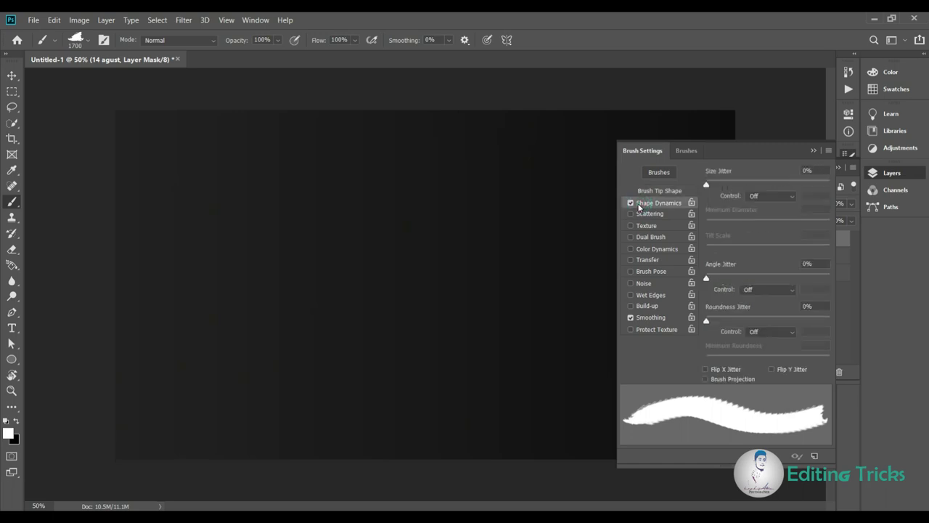
{"action": "left_click", "coordinate": [725, 184]}
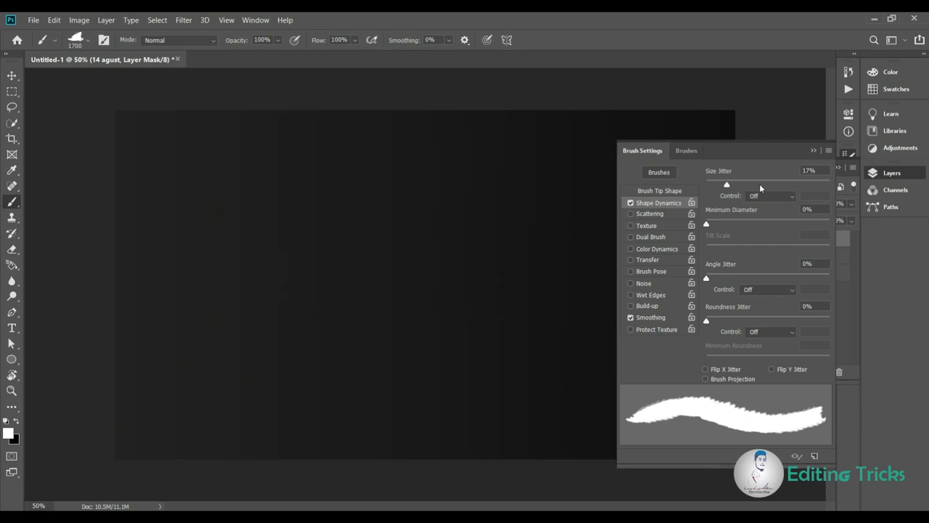
{"action": "left_click", "coordinate": [741, 182]}
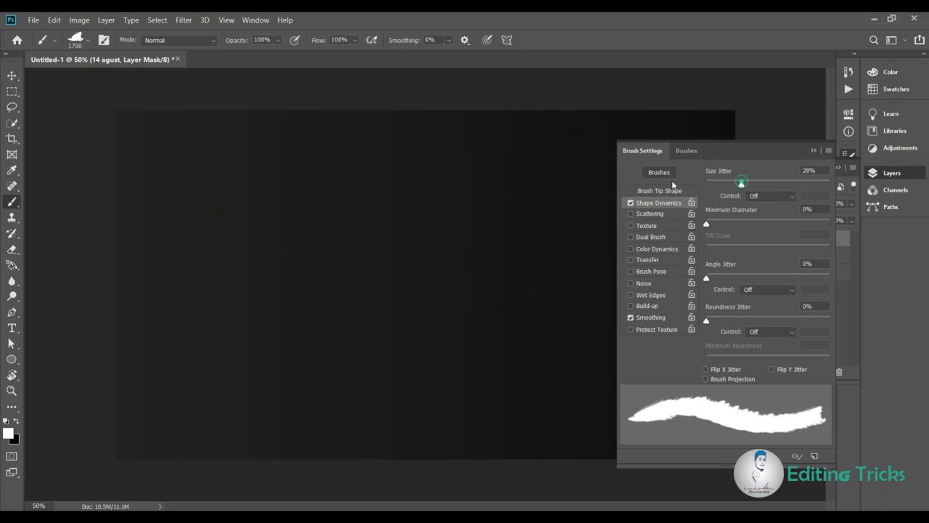
{"action": "left_click", "coordinate": [720, 223]}
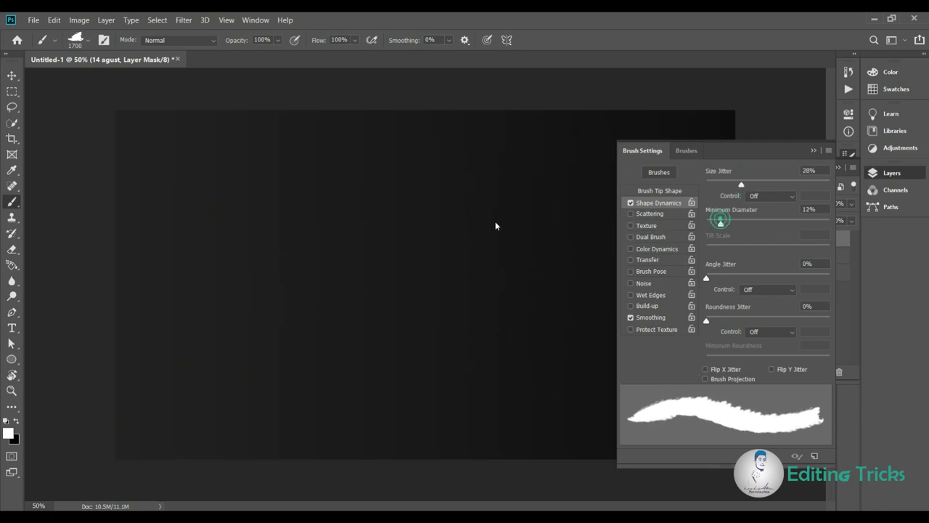
{"action": "left_click", "coordinate": [731, 277]}
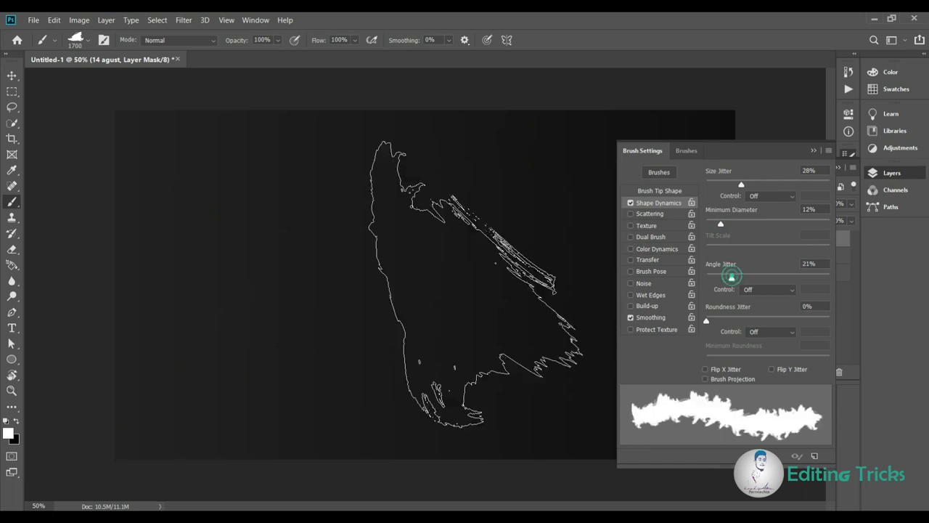
{"action": "left_click", "coordinate": [712, 277]}
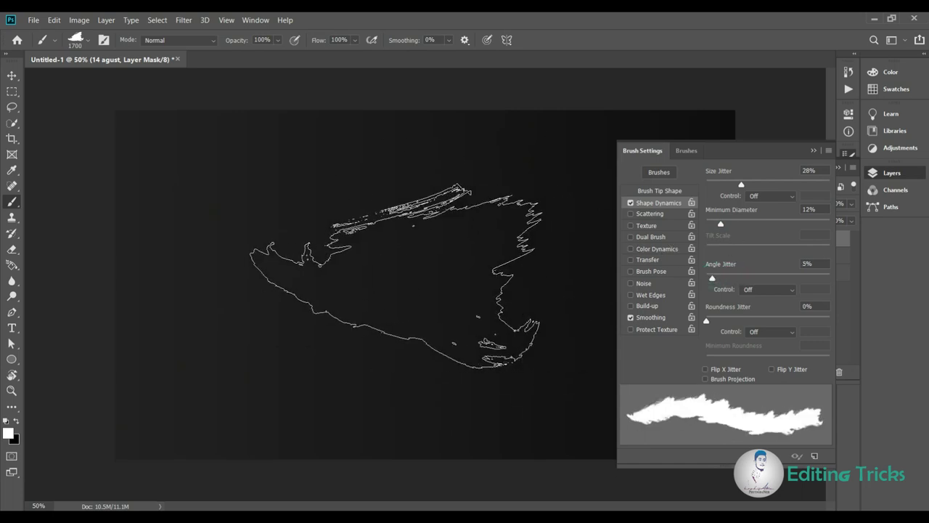
{"action": "left_click", "coordinate": [711, 319]}
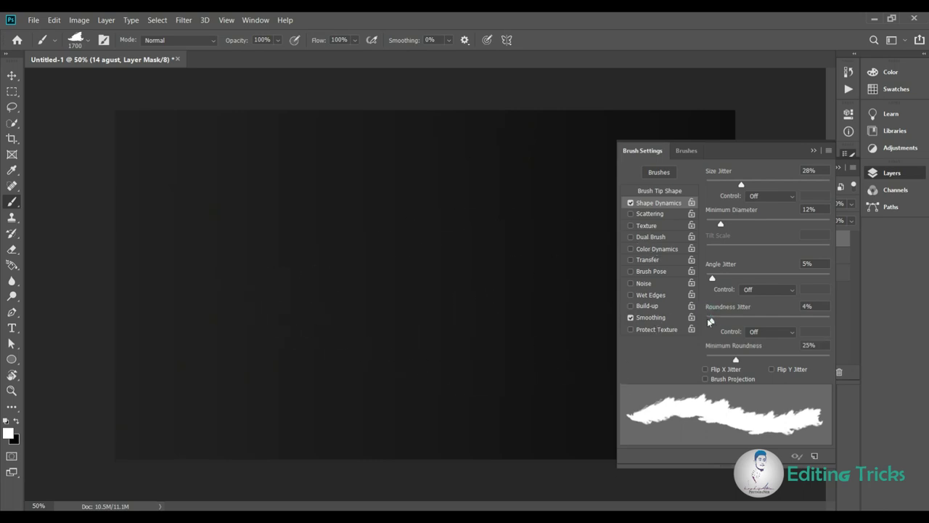
{"action": "left_click", "coordinate": [709, 321]}
{"action": "left_click", "coordinate": [631, 213]}
{"action": "left_click", "coordinate": [812, 150]}
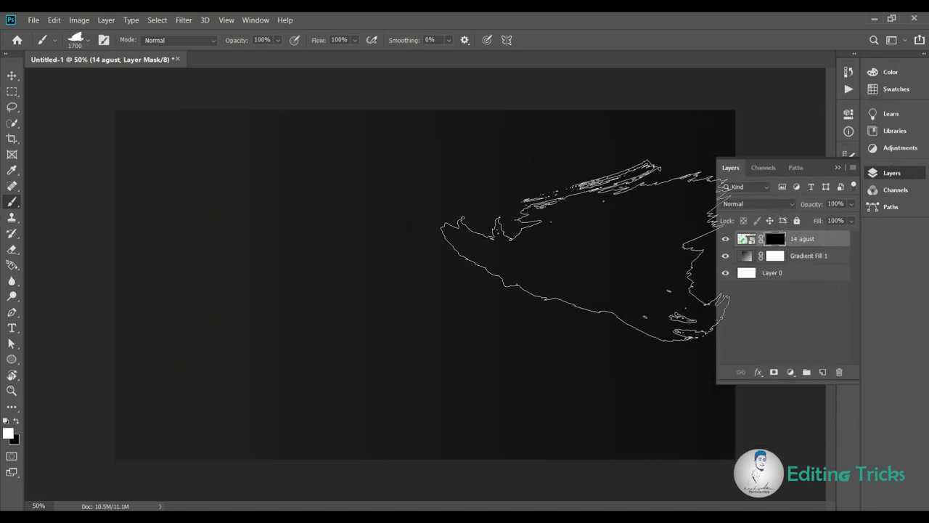
{"action": "left_click", "coordinate": [412, 243]}
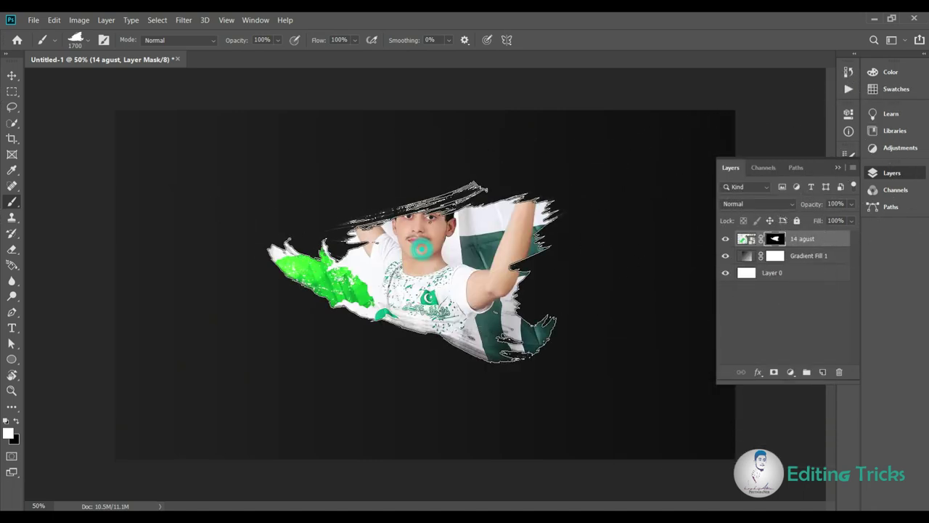
{"action": "left_click", "coordinate": [410, 251]}
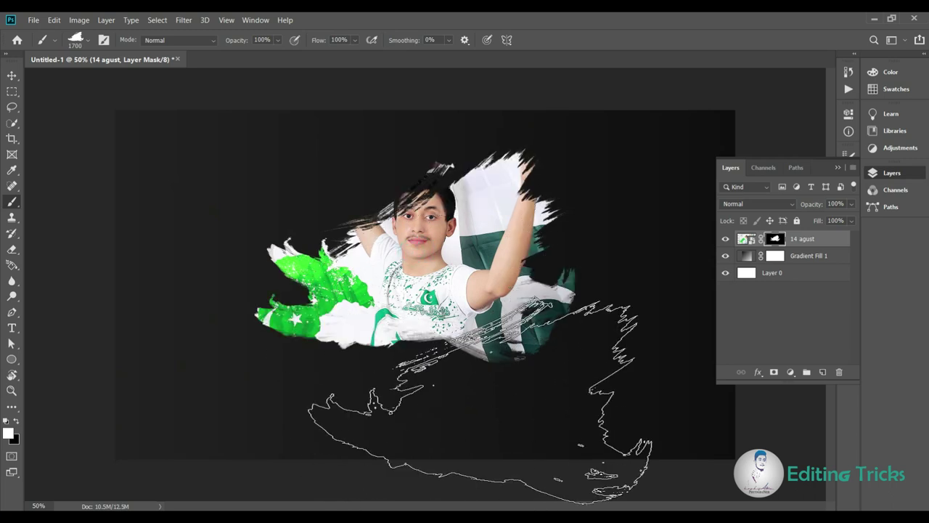
{"action": "left_click", "coordinate": [410, 326]}
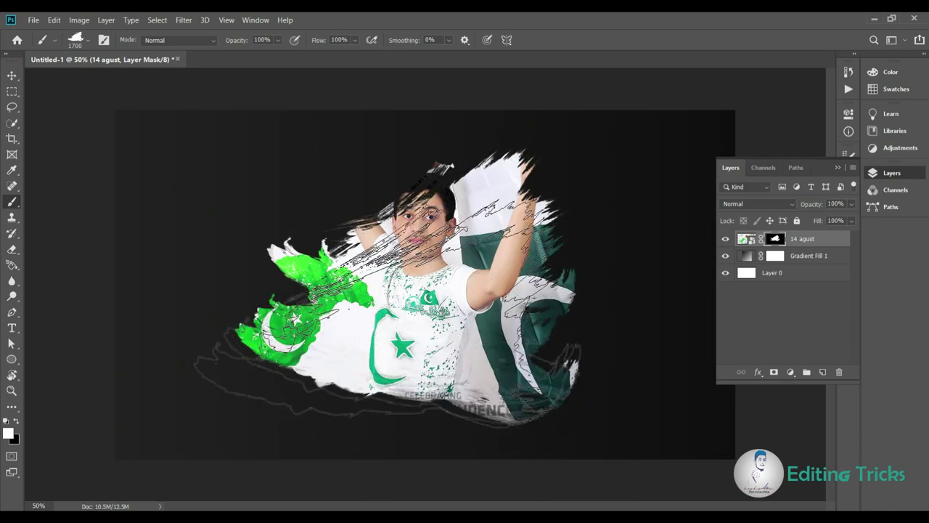
{"action": "left_click", "coordinate": [347, 203]}
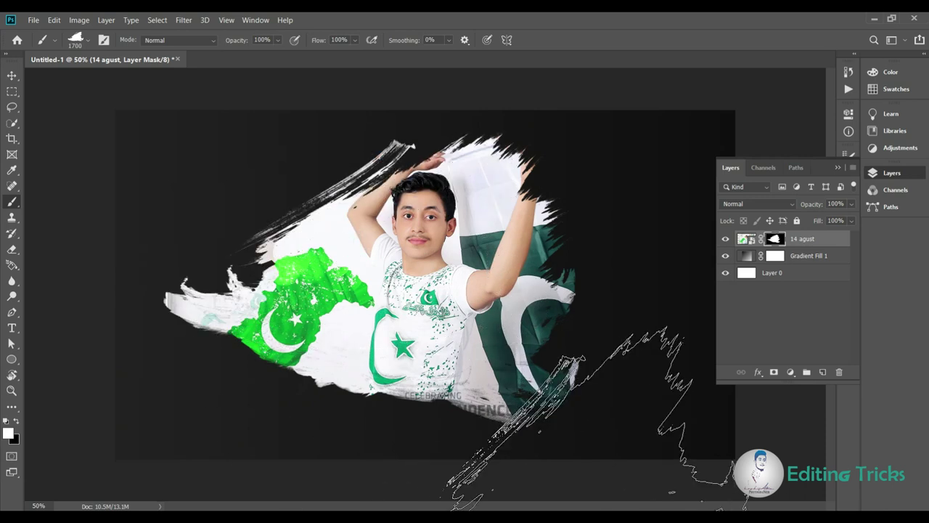
{"action": "key", "text": "ctrl+z"}
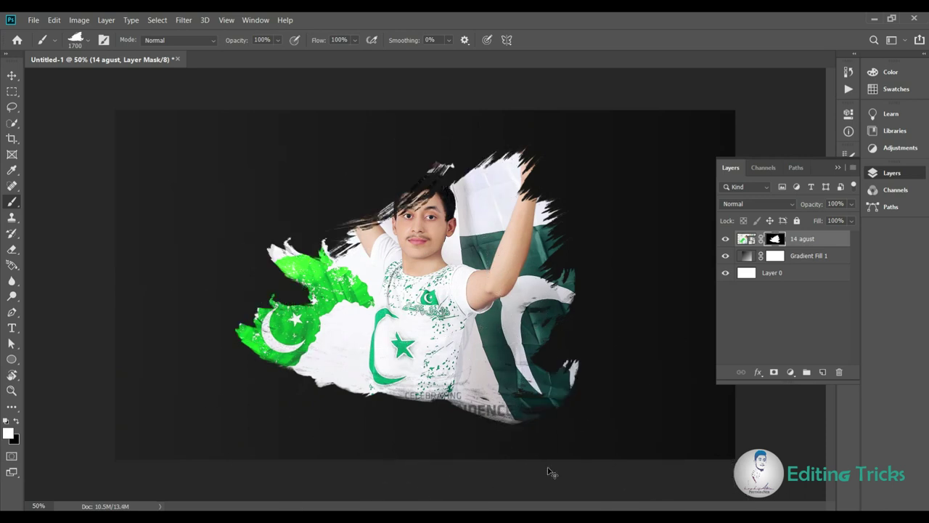
{"action": "key", "text": "ctrl+z"}
{"action": "key", "text": "ctrl+z"}
{"action": "key", "text": "ctrl+z"}
{"action": "key", "text": "ctrl+z"}
{"action": "key", "text": "ctrl+z"}
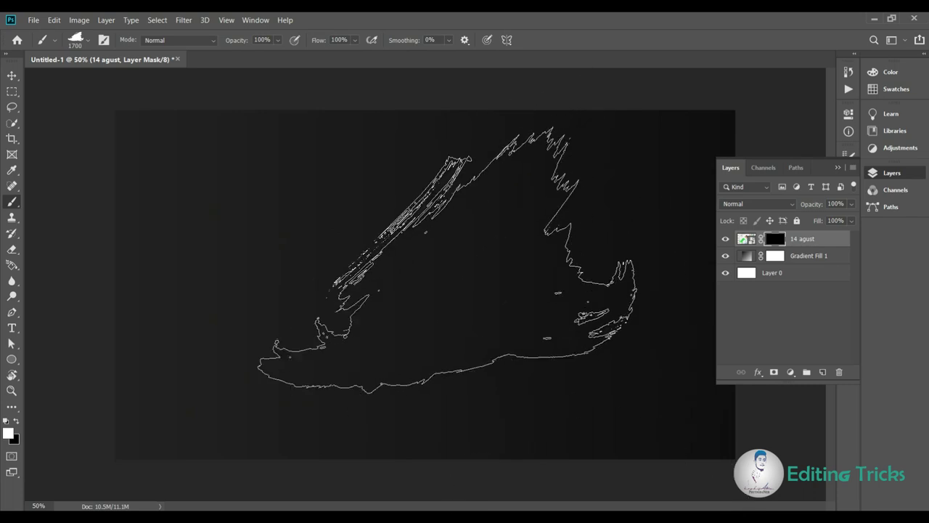
Paint a first pass of white strokes on the 14 agust mask, then undo it
{"action": "key", "text": "bracketleft"}
{"action": "key", "text": "bracketleft"}
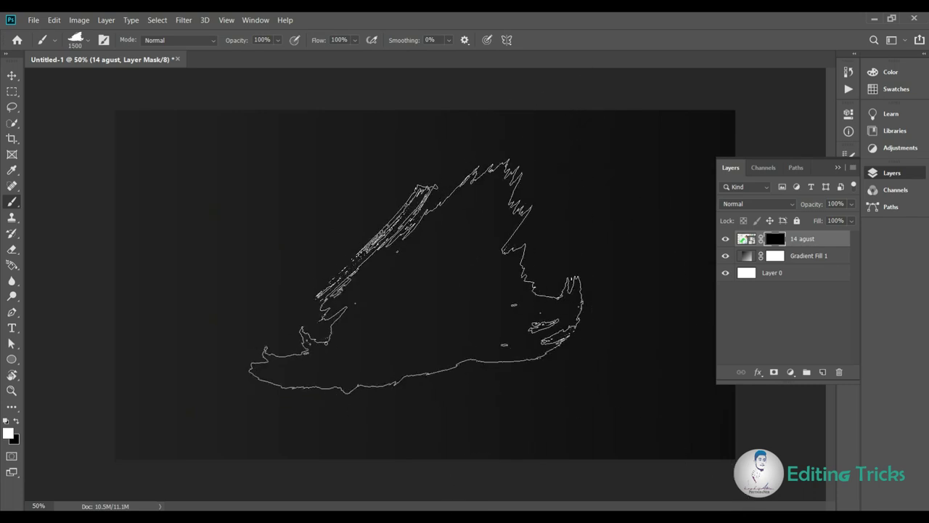
{"action": "left_click", "coordinate": [421, 274]}
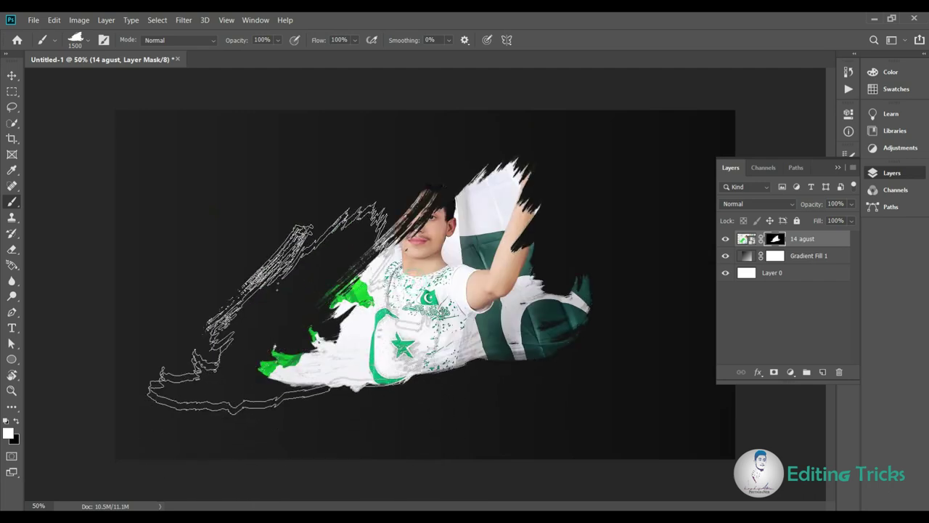
{"action": "left_click", "coordinate": [283, 217]}
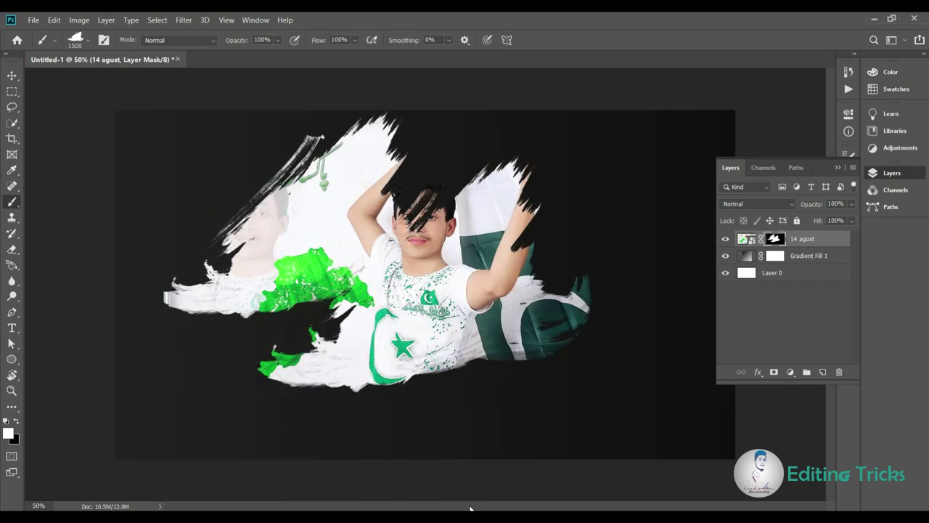
{"action": "key", "text": "ctrl+z"}
{"action": "key", "text": "ctrl+z"}
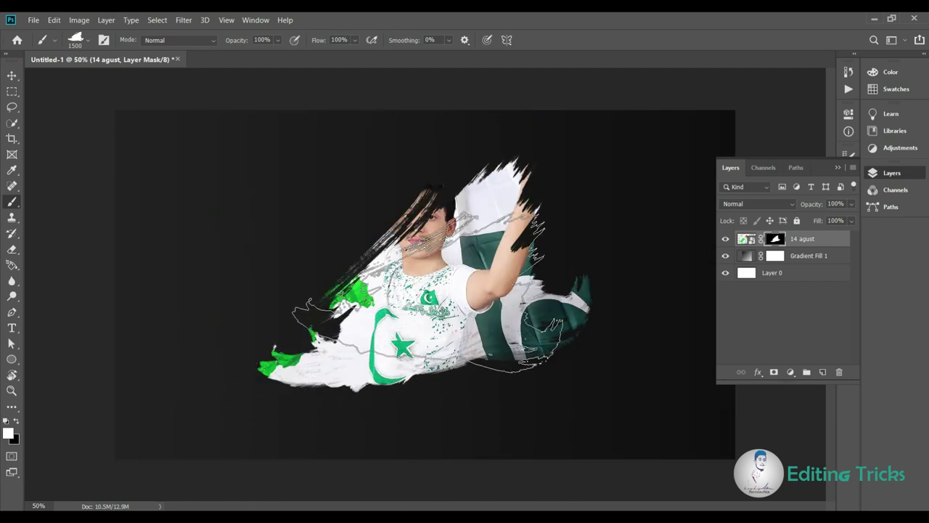
With brush size 1200, paint in the boy, flag and green map, then undo back past the mask
{"action": "key", "text": "bracketleft"}
{"action": "key", "text": "bracketleft"}
{"action": "key", "text": "bracketleft"}
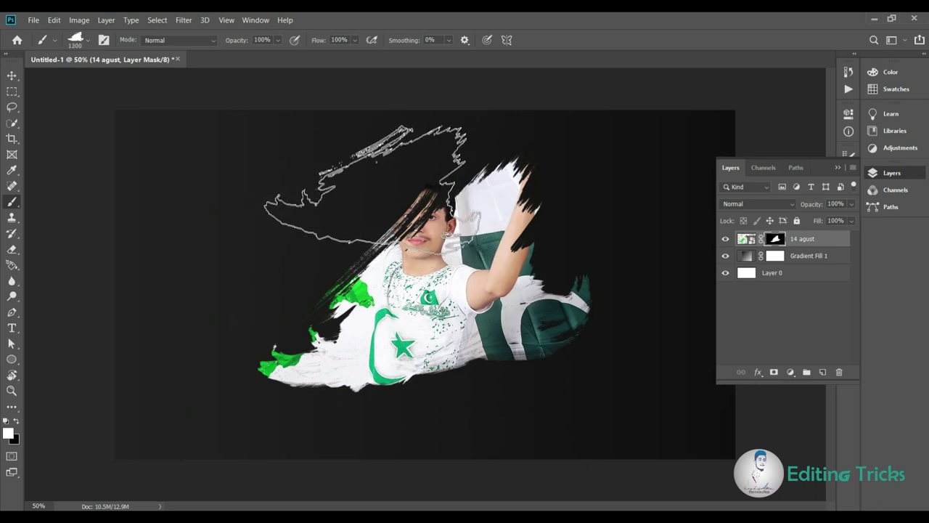
{"action": "left_click", "coordinate": [367, 185]}
{"action": "left_click", "coordinate": [327, 275]}
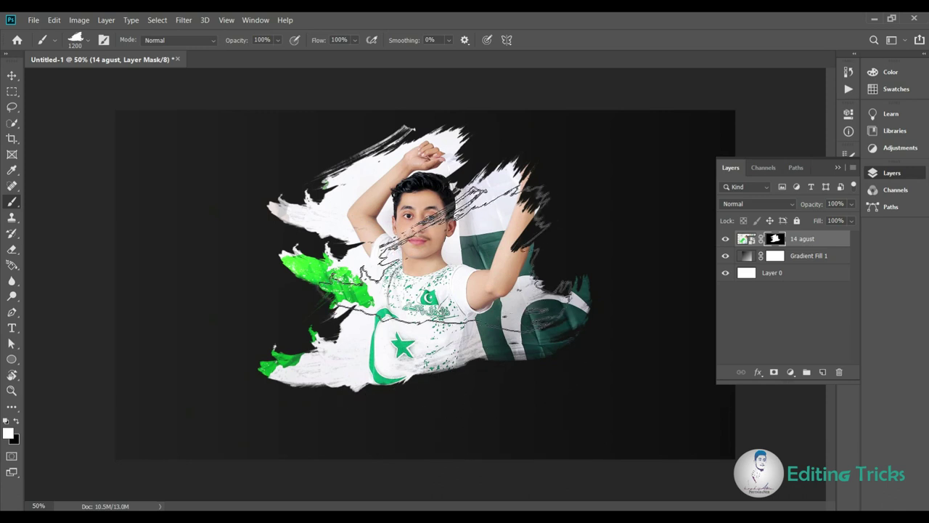
{"action": "left_click", "coordinate": [455, 254]}
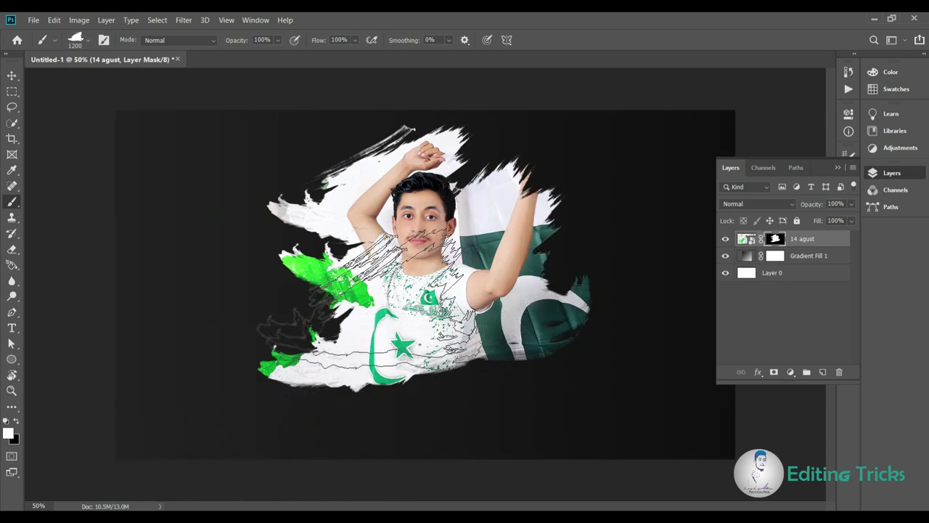
{"action": "left_click", "coordinate": [435, 345]}
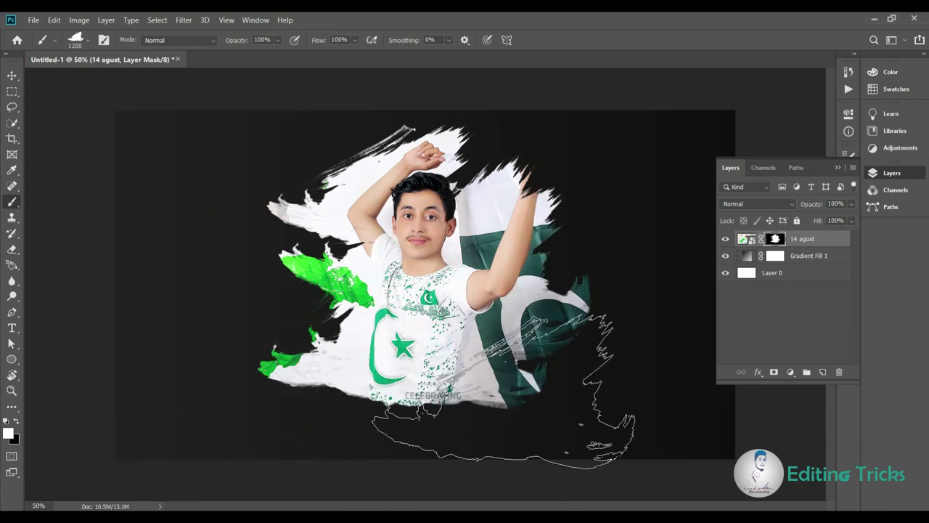
{"action": "left_click", "coordinate": [378, 276]}
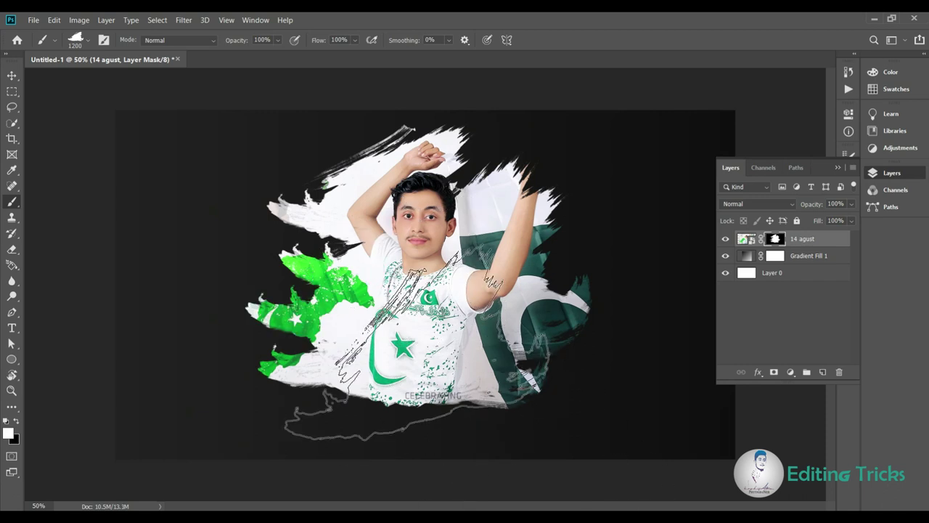
{"action": "key", "text": "ctrl+z"}
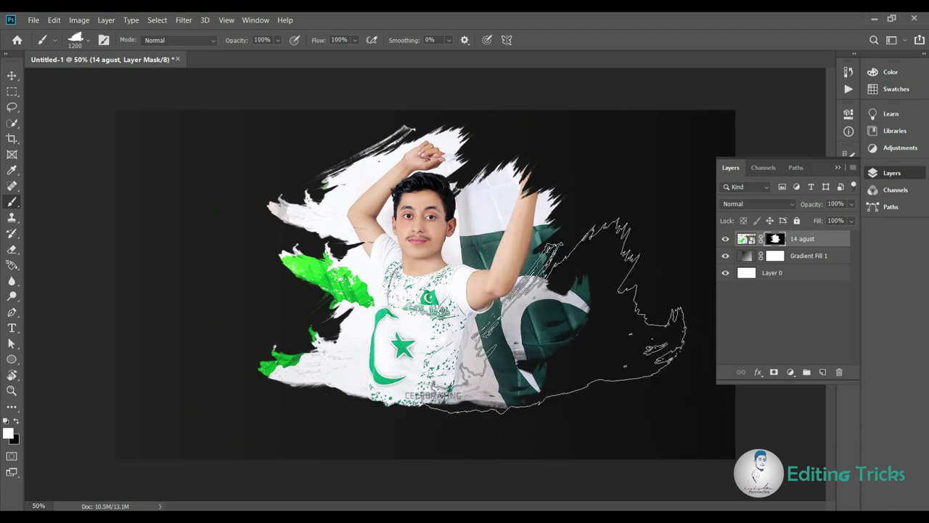
{"action": "left_click_drag", "start_coordinate": [579, 316], "coordinate": [544, 327]}
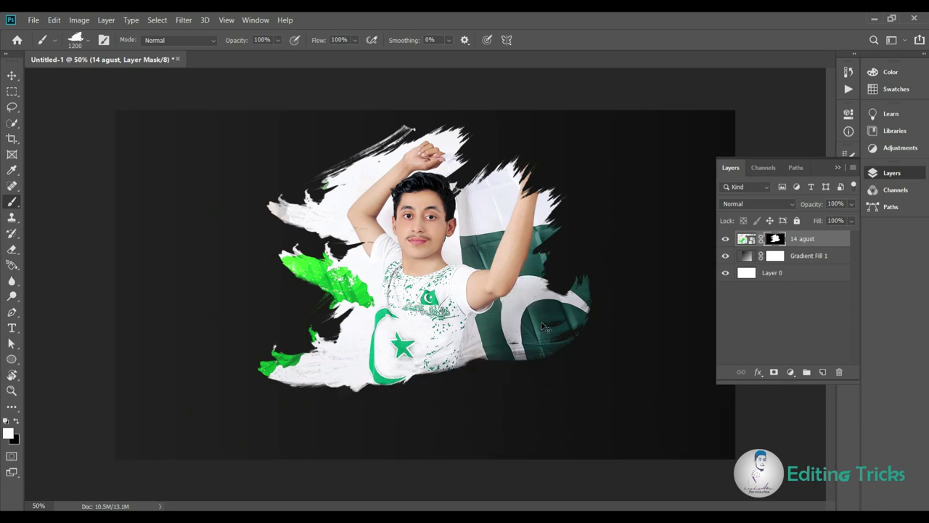
{"action": "key", "text": "ctrl+z"}
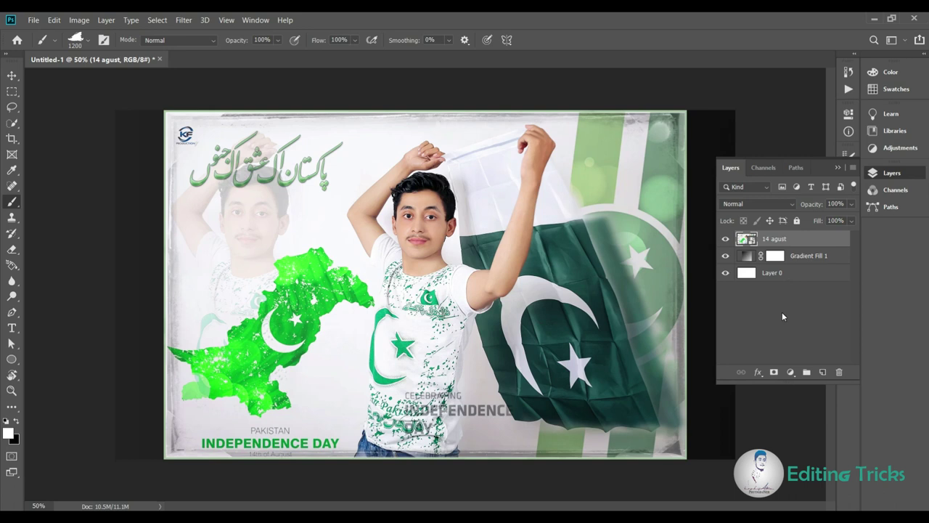
Give 14 agust a fresh all-black layer mask and bring up Brush Settings
{"action": "left_click", "coordinate": [773, 372]}
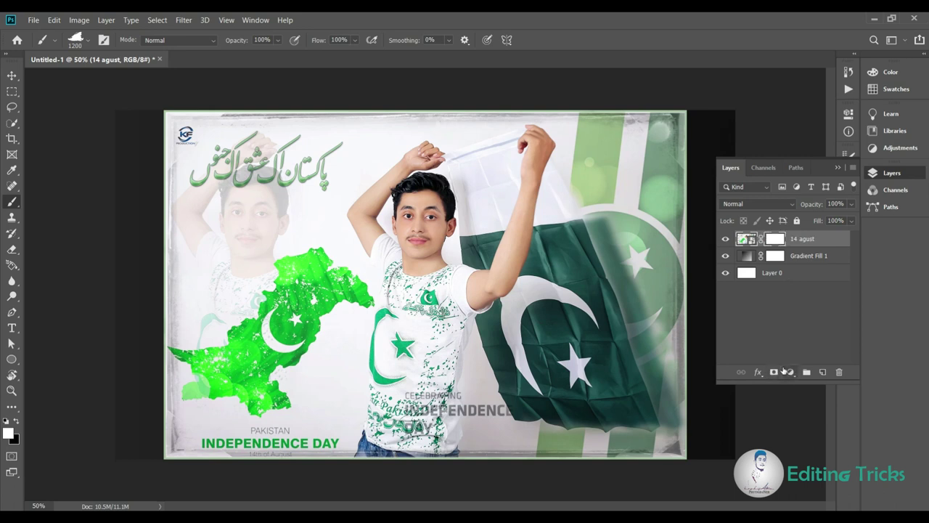
{"action": "key", "text": "ctrl+z"}
{"action": "left_click", "coordinate": [774, 372], "text": "alt"}
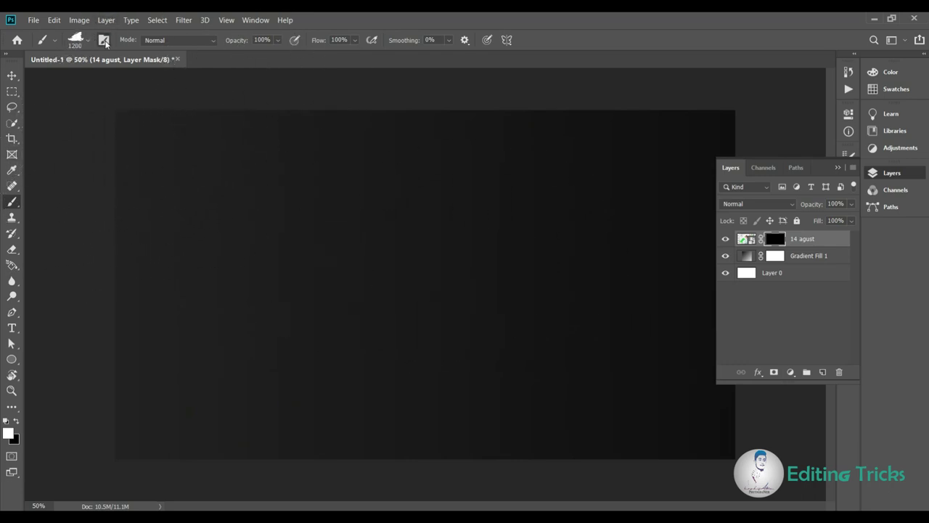
{"action": "left_click", "coordinate": [104, 39]}
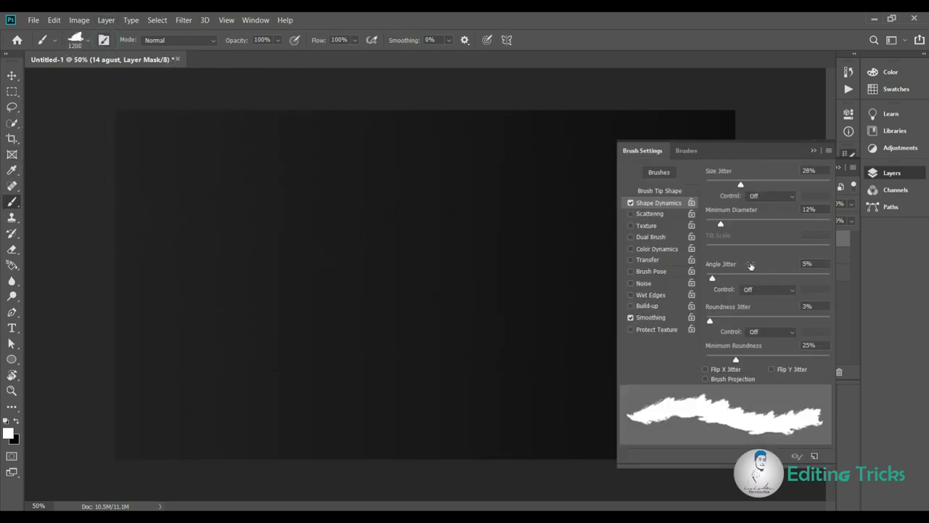
Set Size Jitter 15%, Angle Jitter 0%, Scattering Count 7 with 35% Count Jitter, then close Brush Settings
{"action": "left_click", "coordinate": [723, 185]}
{"action": "left_click_drag", "start_coordinate": [711, 278], "coordinate": [706, 278]}
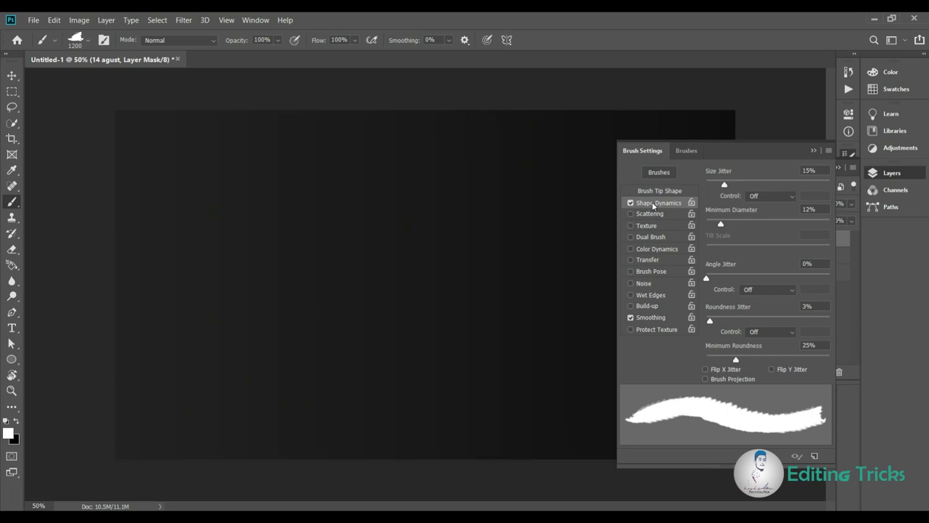
{"action": "left_click", "coordinate": [688, 206]}
{"action": "left_click", "coordinate": [651, 213]}
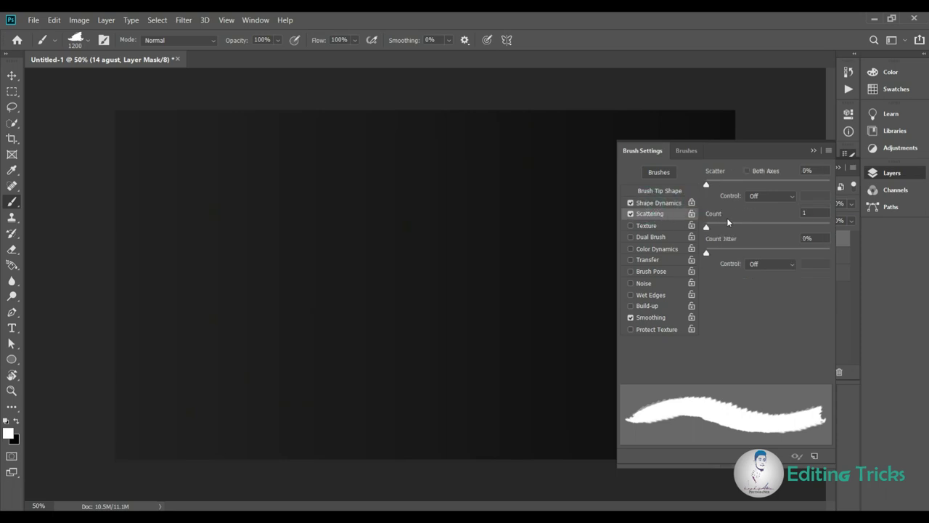
{"action": "mouse_move", "coordinate": [706, 226]}
{"action": "left_mouse_down"}
{"action": "mouse_move", "coordinate": [755, 226]}
{"action": "mouse_move", "coordinate": [749, 253]}
{"action": "left_mouse_up"}
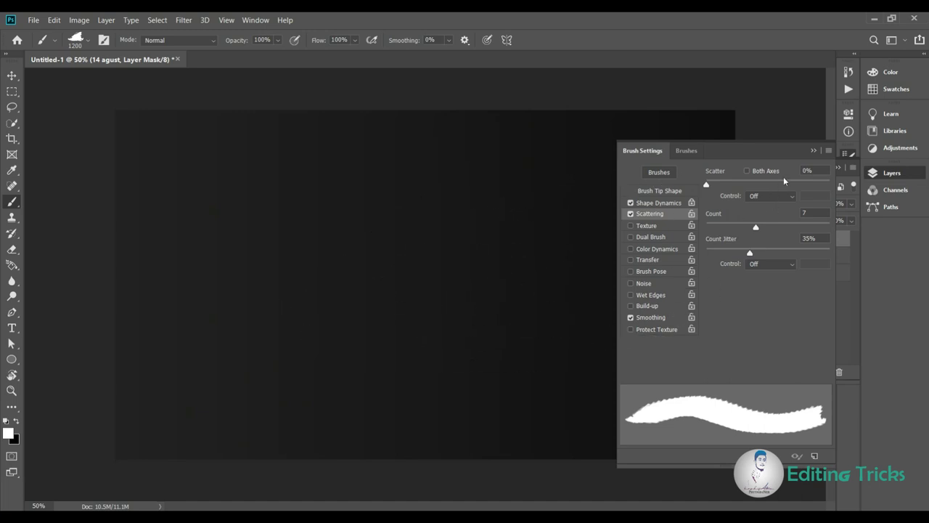
{"action": "left_click", "coordinate": [814, 153]}
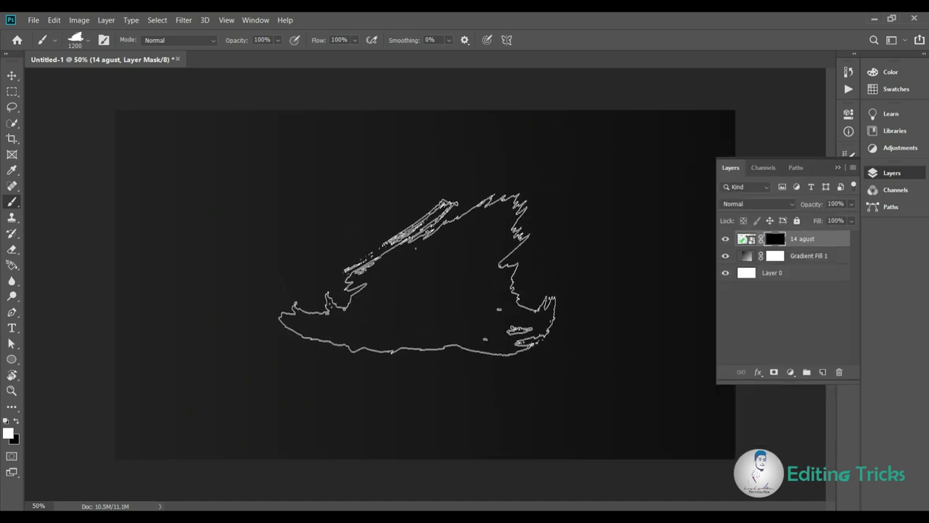
Paint scattered white strokes on the mask revealing the boy, green map and flag, undoing the right-side stroke
{"action": "left_click", "coordinate": [418, 268]}
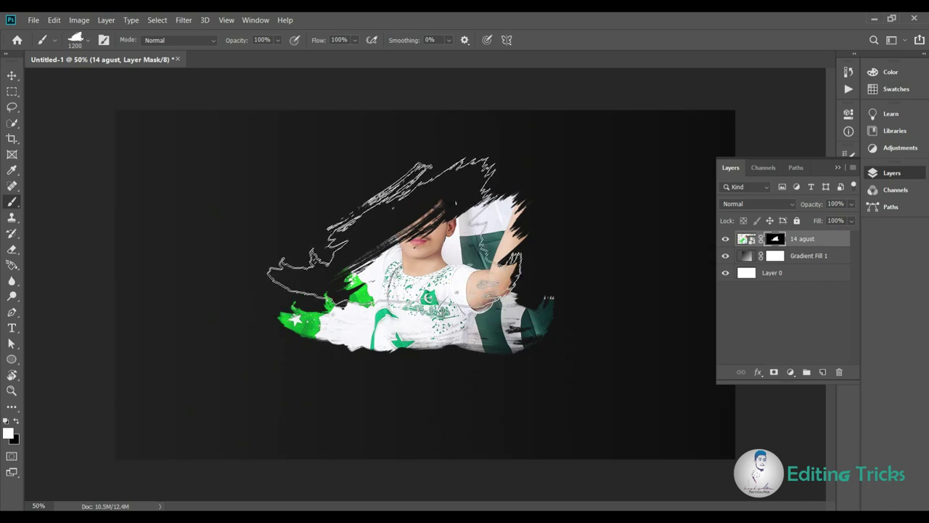
{"action": "left_click", "coordinate": [435, 210]}
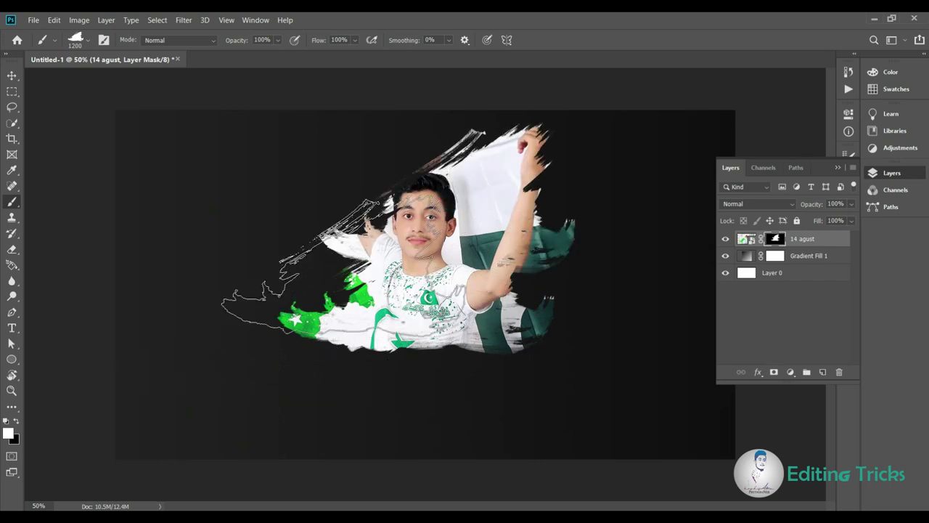
{"action": "left_click", "coordinate": [362, 251]}
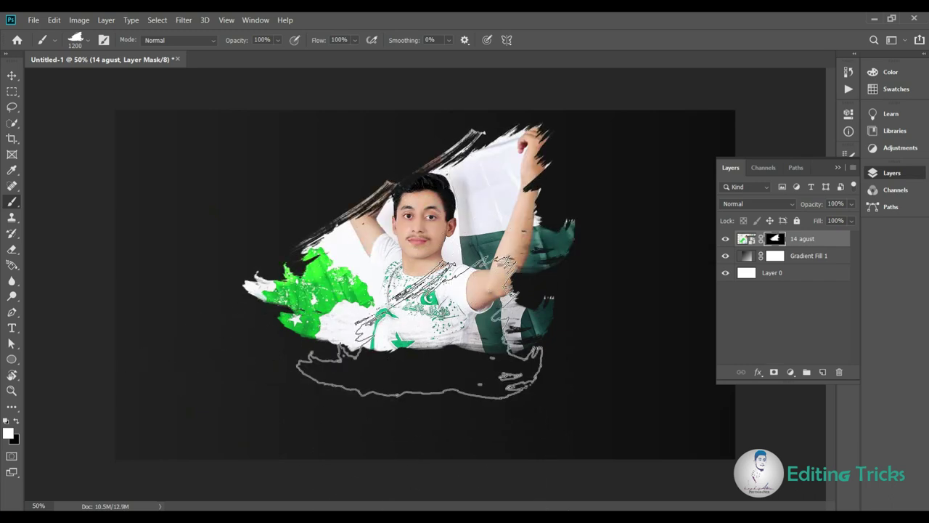
{"action": "left_click", "coordinate": [385, 225]}
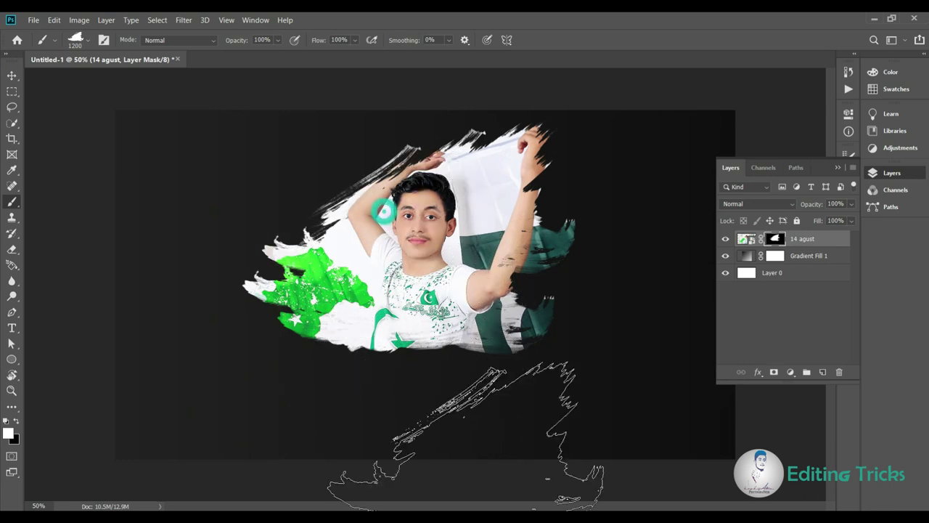
{"action": "left_click", "coordinate": [377, 429]}
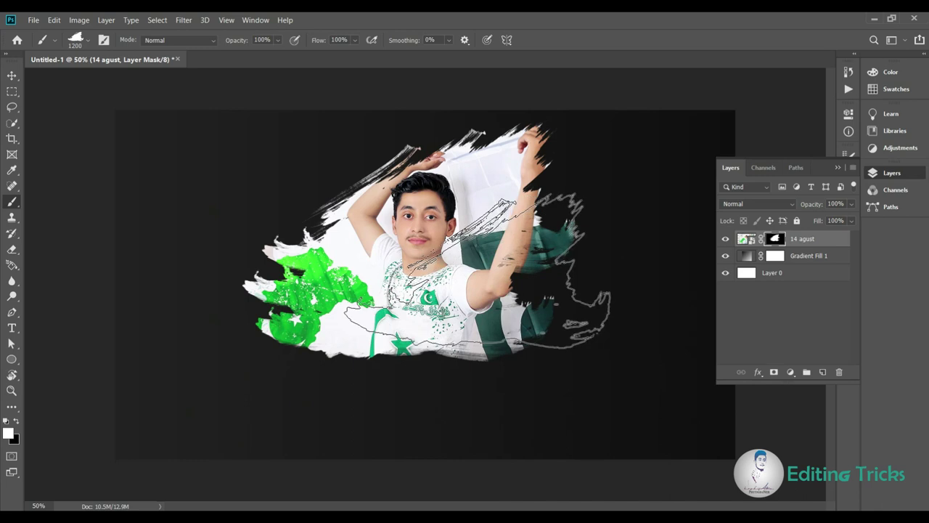
{"action": "left_click", "coordinate": [477, 283]}
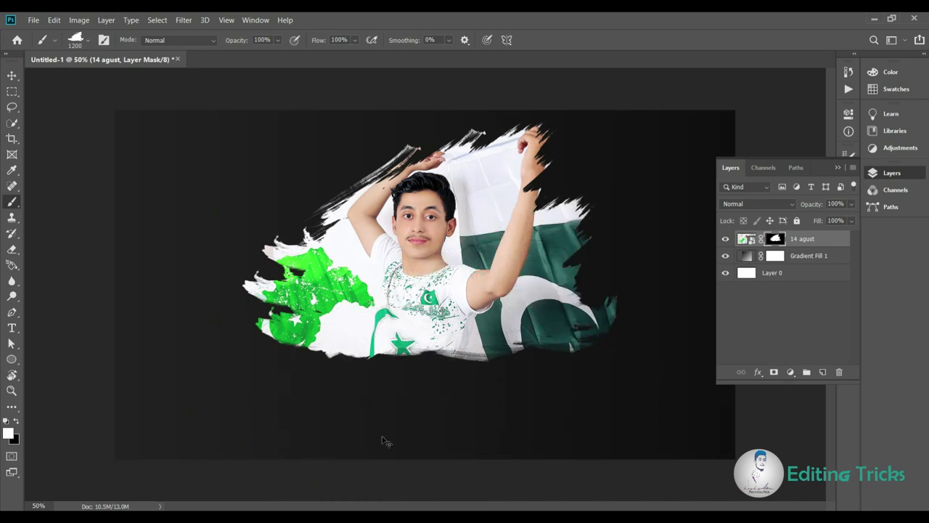
{"action": "key", "text": "ctrl+z"}
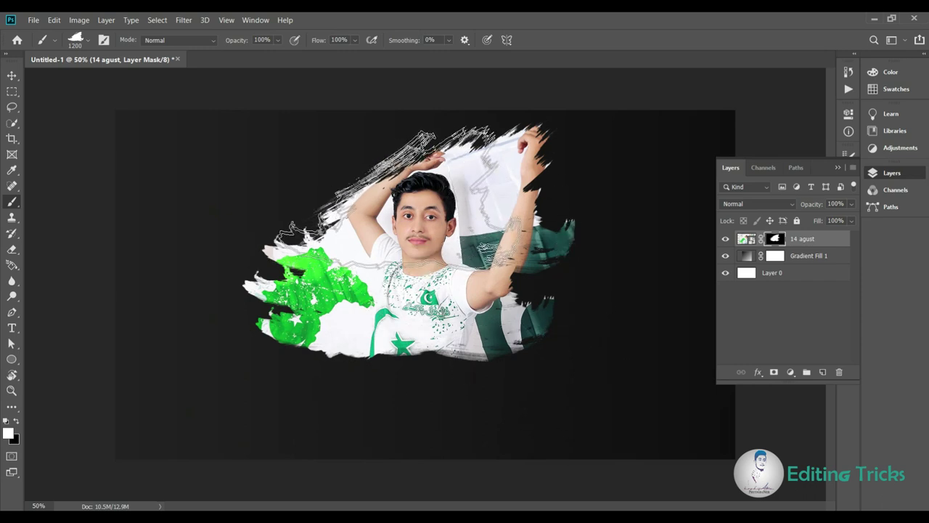
{"action": "left_click", "coordinate": [413, 195]}
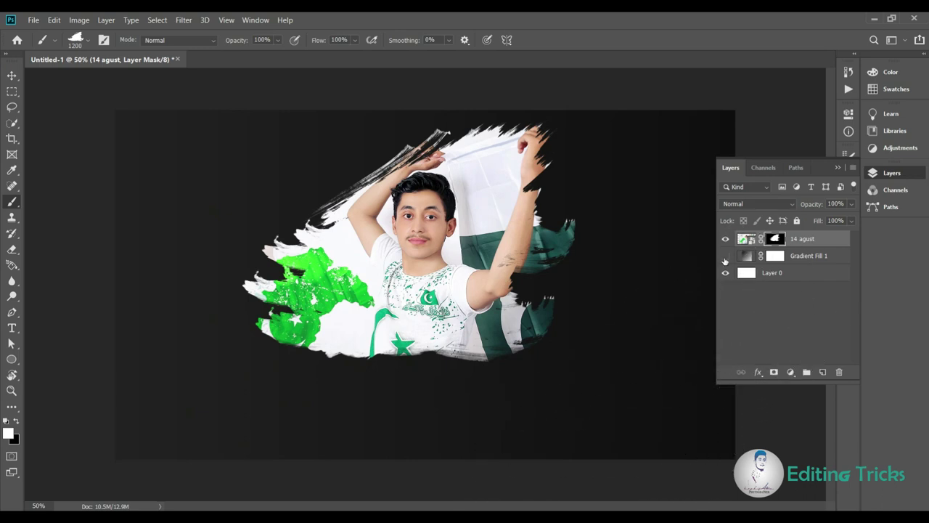
Delete the white Layer 0 and then the gradient background layer, comparing visibility along the way
{"action": "left_click", "coordinate": [724, 259]}
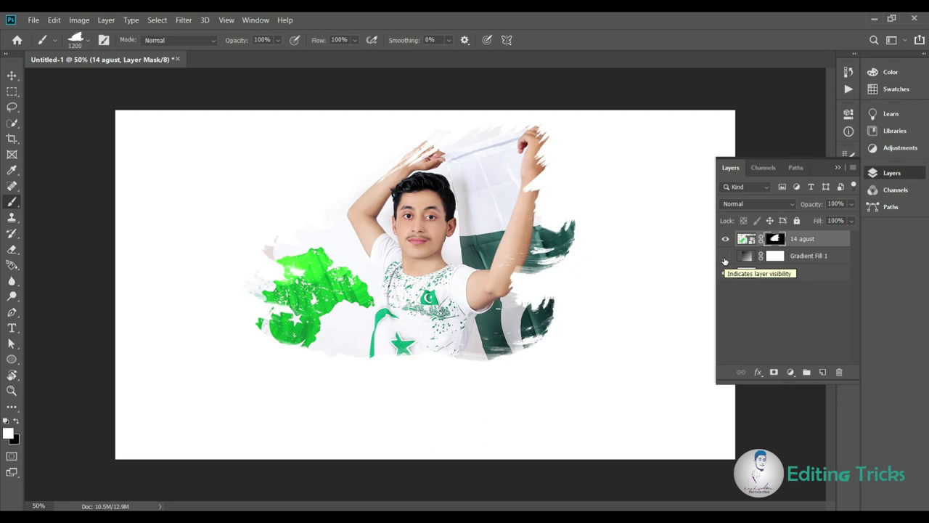
{"action": "left_click", "coordinate": [724, 257]}
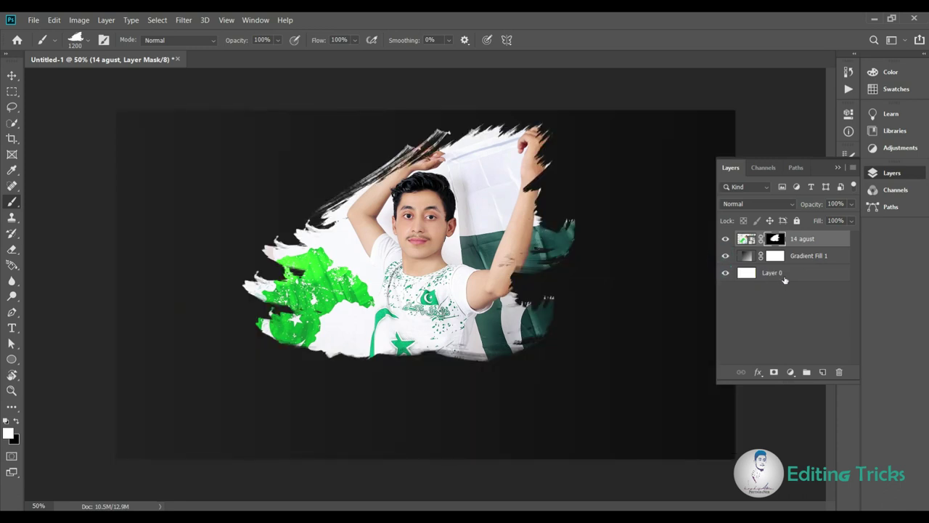
{"action": "left_click", "coordinate": [785, 280]}
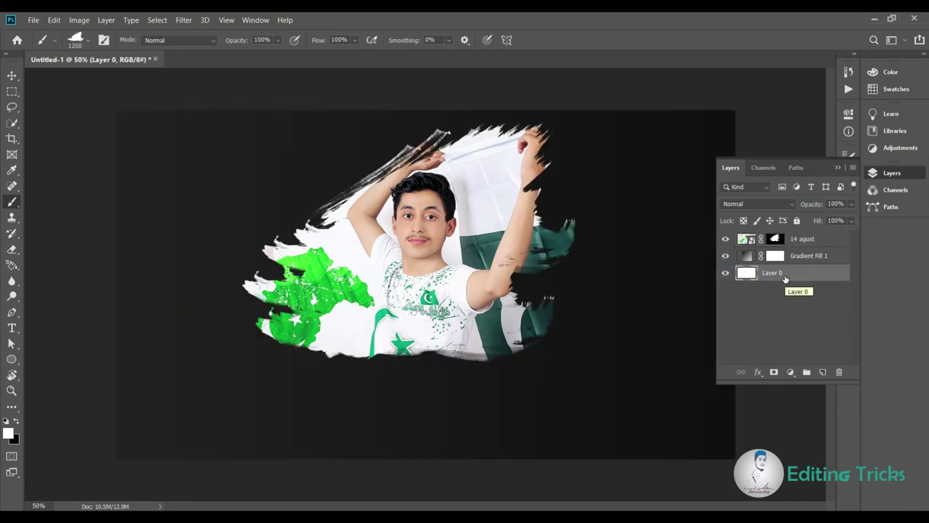
{"action": "key", "text": "Delete"}
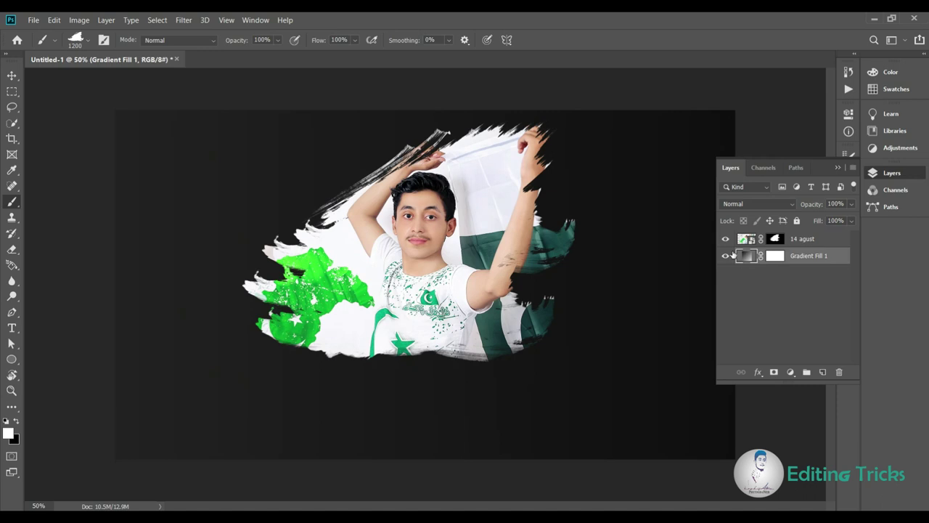
{"action": "left_click", "coordinate": [725, 255]}
{"action": "left_click", "coordinate": [725, 256]}
{"action": "key", "text": "Delete"}
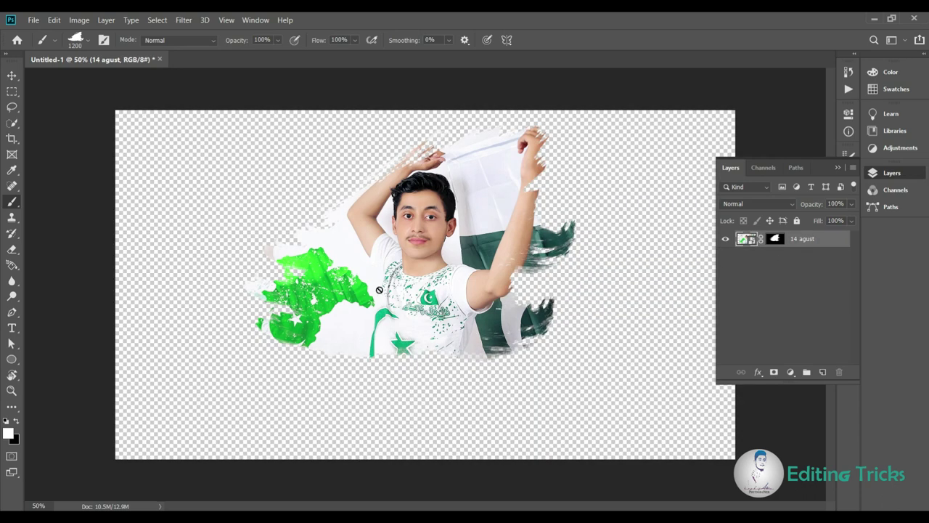
Move the photo down about 0.4 inches and try, then cancel, a new gradient fill
{"action": "left_click", "coordinate": [10, 77]}
{"action": "left_click_drag", "start_coordinate": [463, 268], "coordinate": [460, 298]}
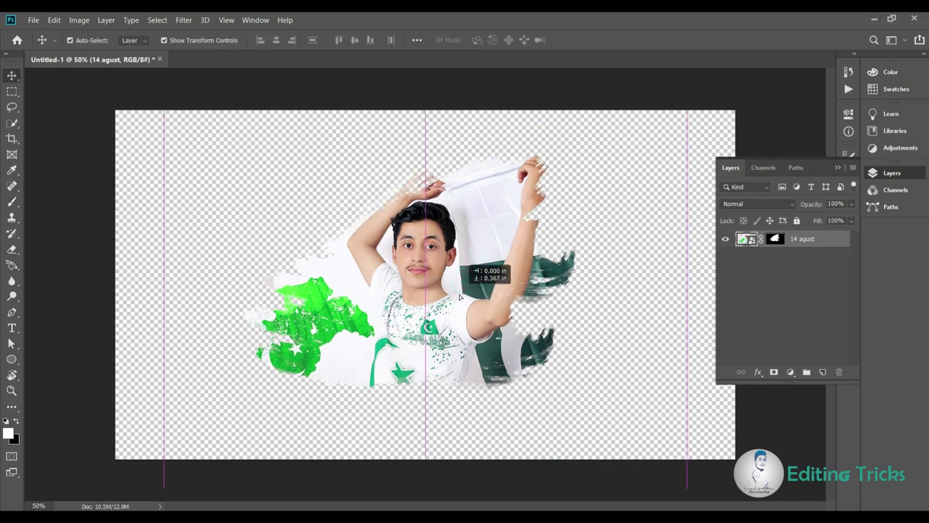
{"action": "left_click", "coordinate": [790, 371]}
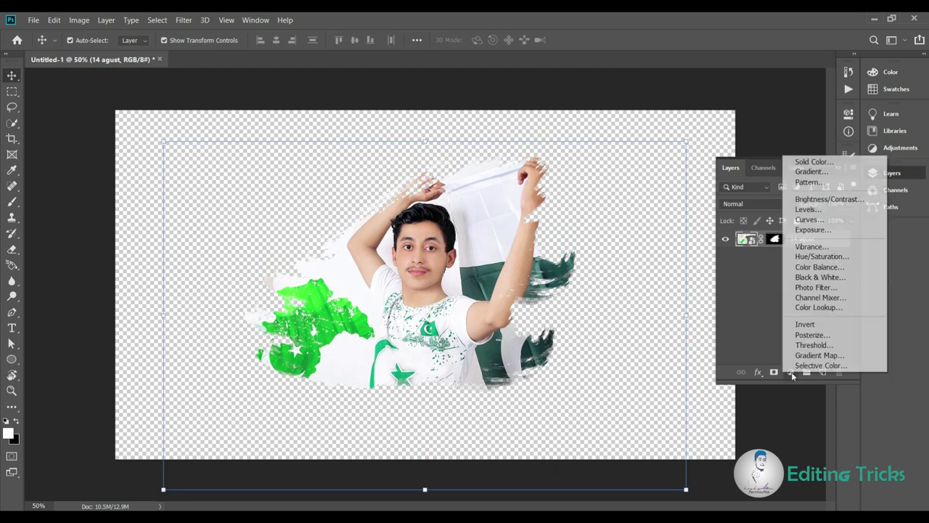
{"action": "left_click", "coordinate": [811, 172]}
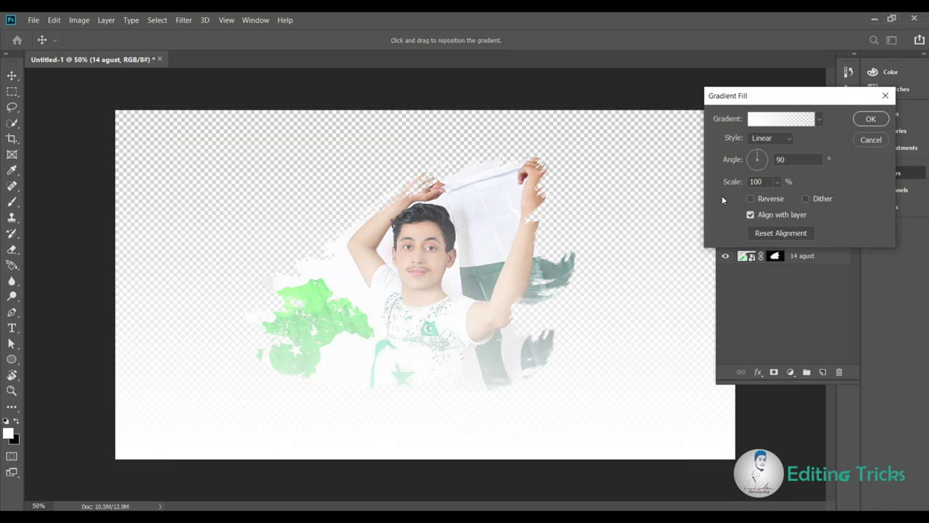
{"action": "left_click", "coordinate": [873, 141]}
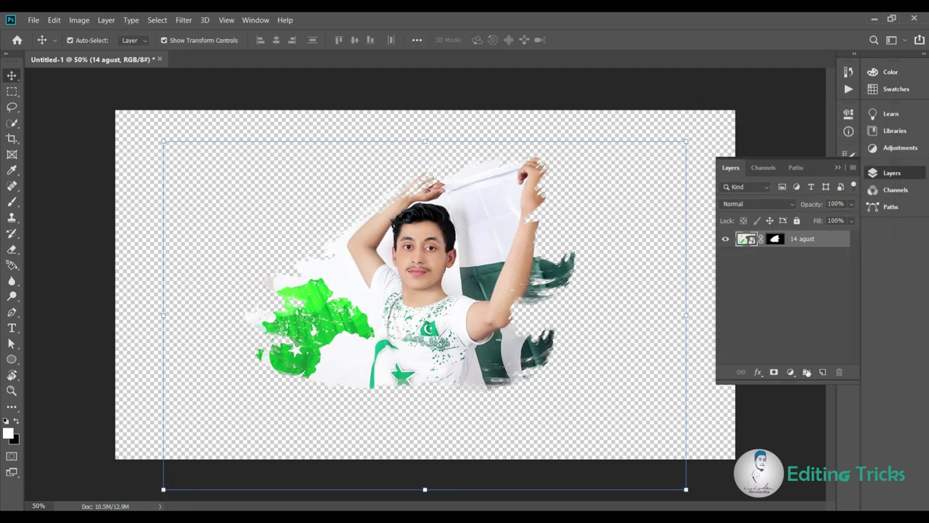
Add a new layer and a gradient fill, trying black-to-white presets before dismissing the fill
{"action": "left_click", "coordinate": [823, 373]}
{"action": "left_click", "coordinate": [790, 372]}
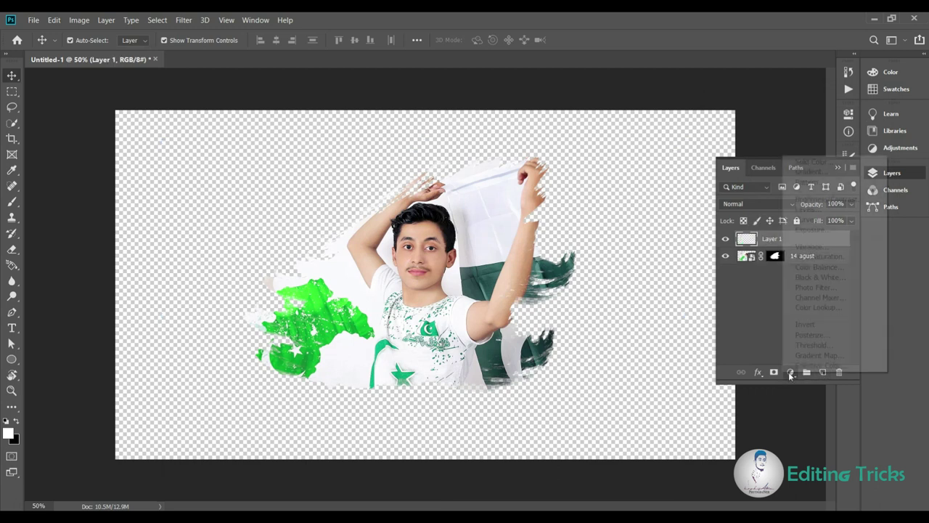
{"action": "left_click", "coordinate": [810, 172]}
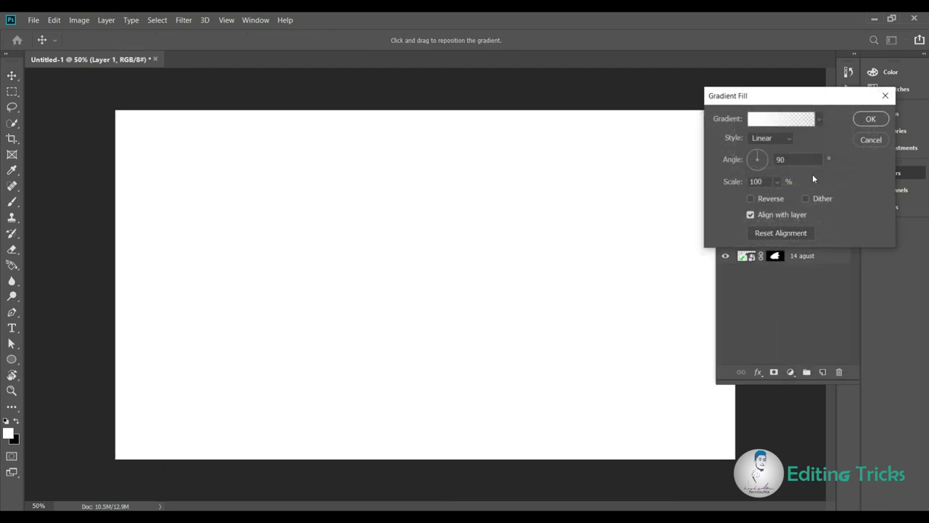
{"action": "left_click", "coordinate": [818, 120]}
{"action": "left_click", "coordinate": [762, 145]}
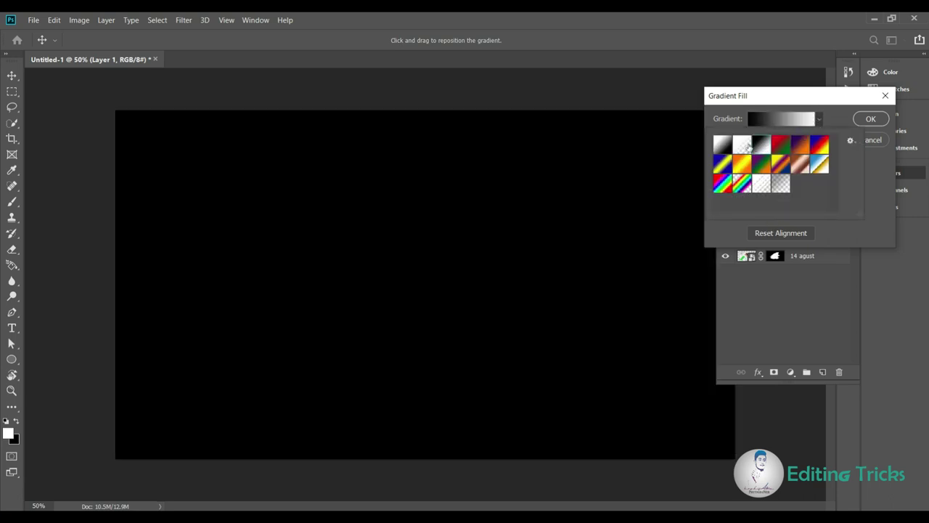
{"action": "left_click", "coordinate": [722, 145]}
{"action": "left_click", "coordinate": [761, 147]}
{"action": "left_click", "coordinate": [810, 119]}
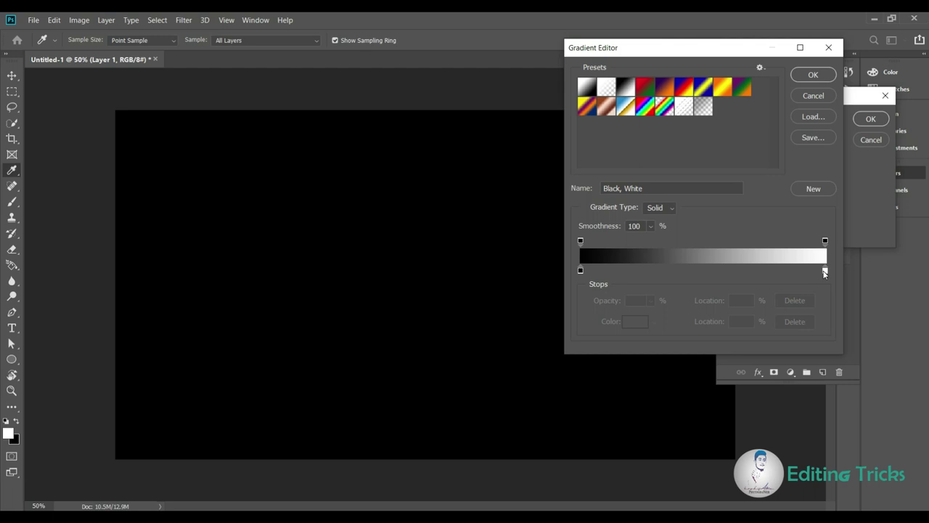
{"action": "left_click_drag", "start_coordinate": [825, 273], "coordinate": [824, 272]}
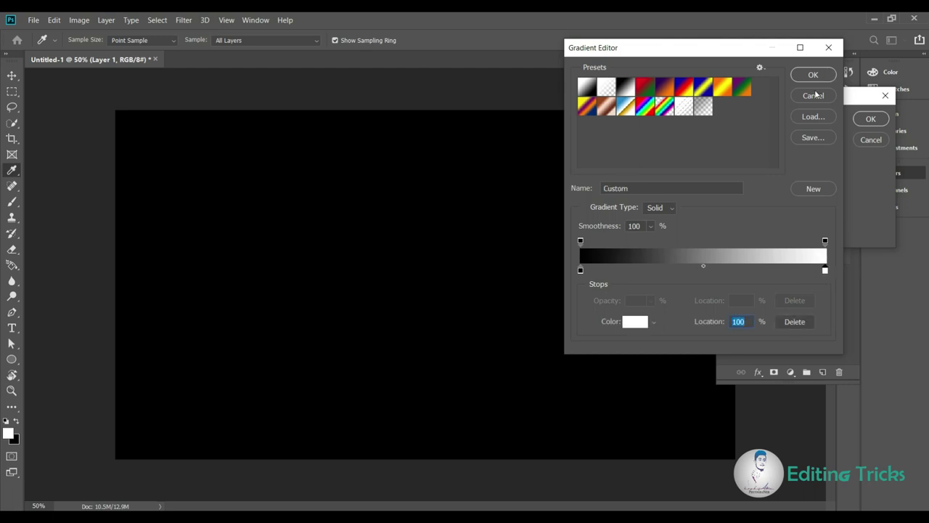
{"action": "left_click", "coordinate": [813, 95]}
{"action": "left_click", "coordinate": [871, 139]}
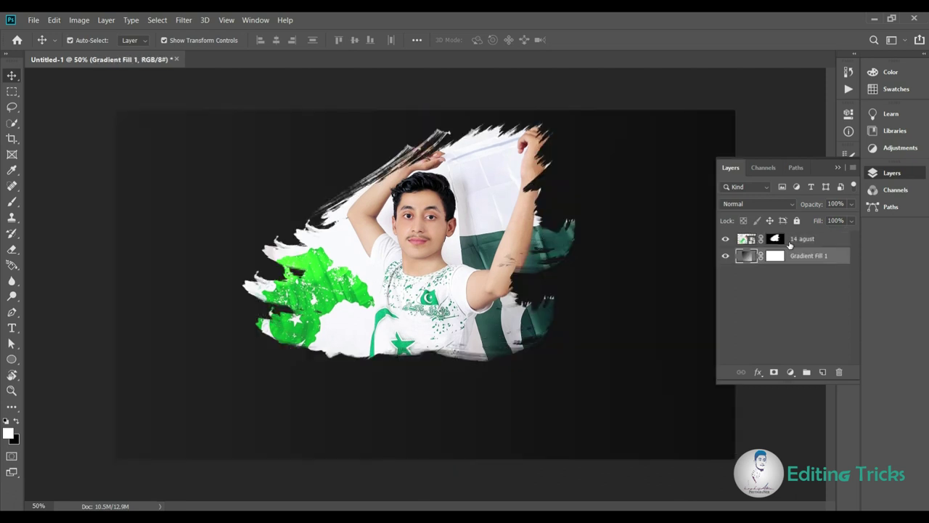
Reopen Gradient Fill 1's gradient and choose the Foreground to Background preset
{"action": "double_click", "coordinate": [756, 258]}
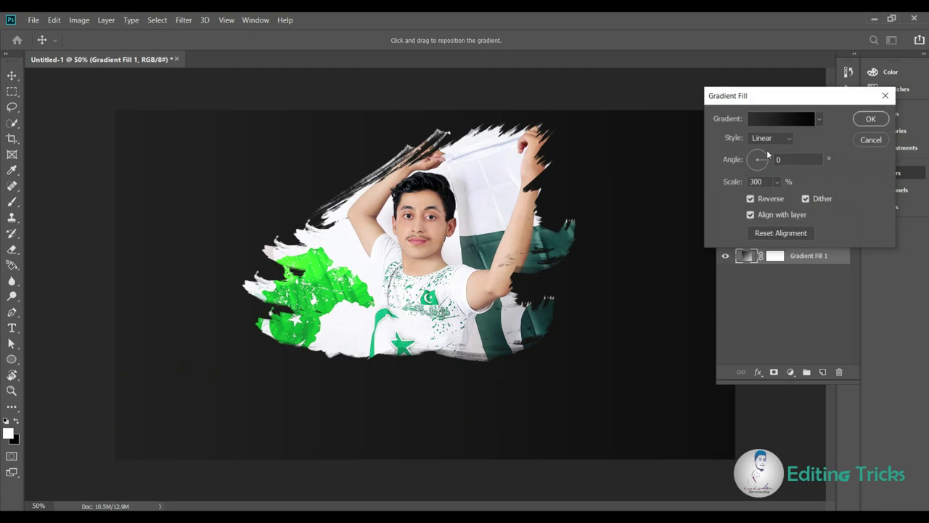
{"action": "left_click", "coordinate": [793, 119]}
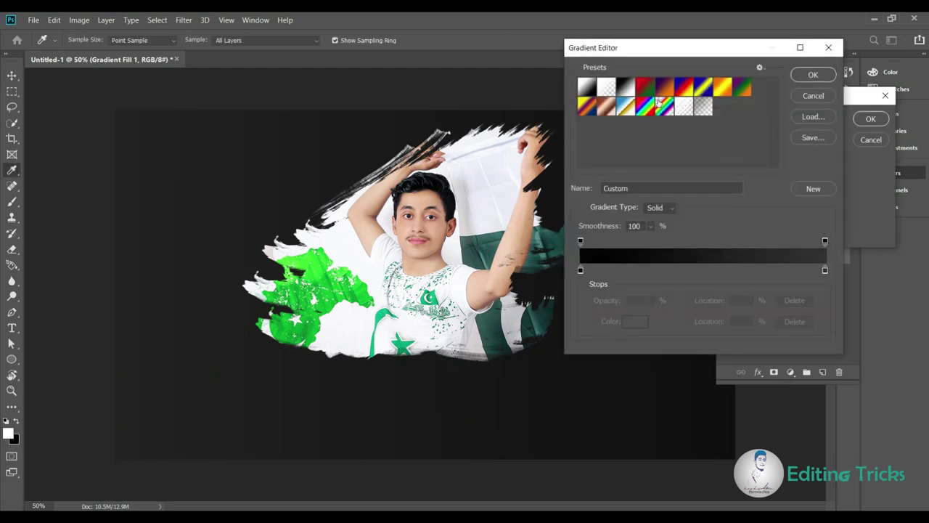
{"action": "left_click", "coordinate": [624, 88]}
{"action": "left_click", "coordinate": [606, 87]}
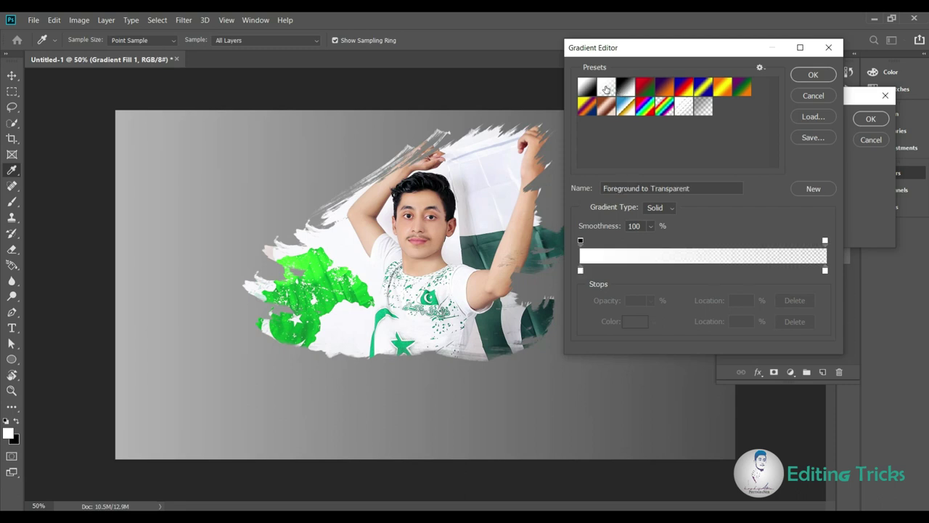
{"action": "left_click", "coordinate": [586, 87]}
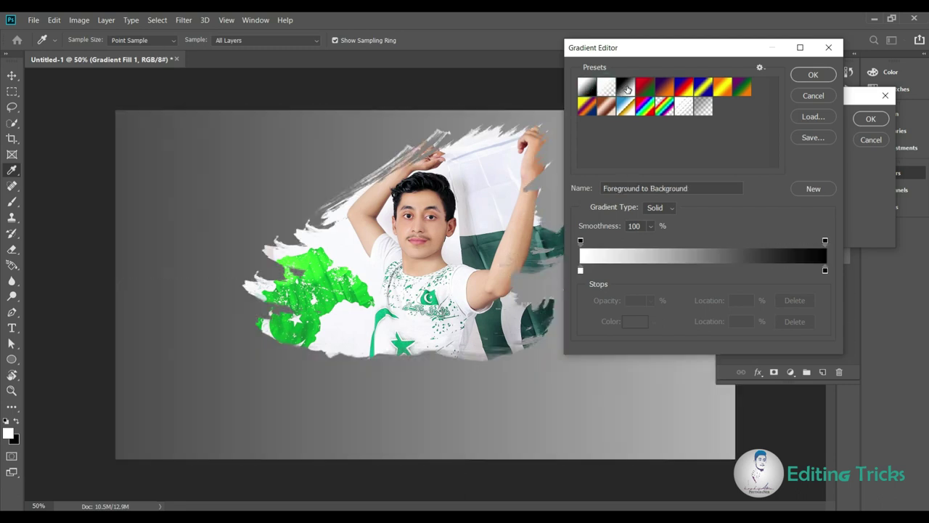
{"action": "left_click", "coordinate": [627, 88]}
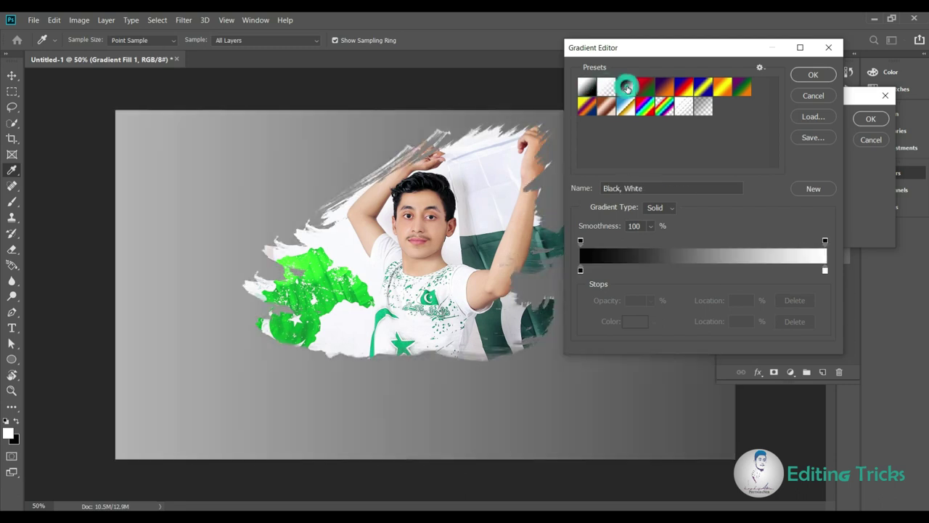
{"action": "left_click", "coordinate": [591, 91]}
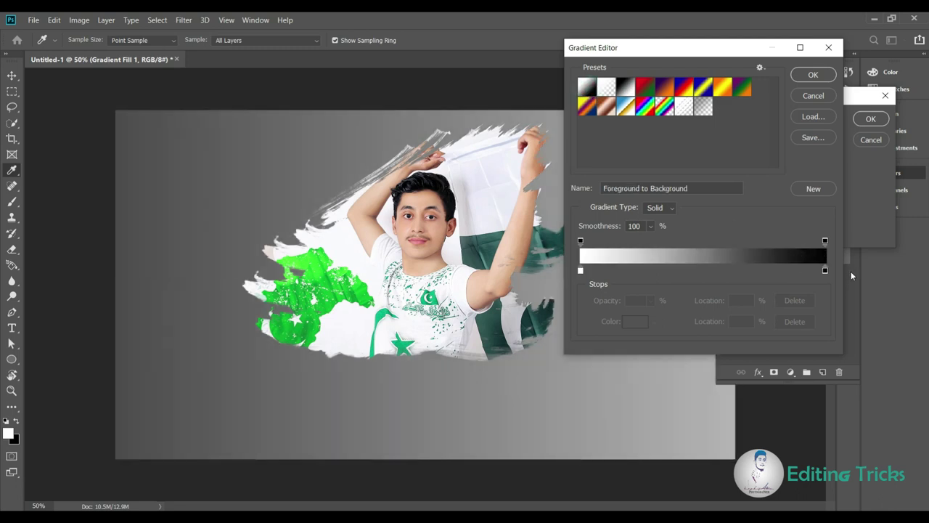
Move the gradient stops to 8% and 80%, confirm both dialogs, and shift the photo down-right
{"action": "mouse_move", "coordinate": [825, 271]}
{"action": "left_mouse_down"}
{"action": "mouse_move", "coordinate": [775, 270]}
{"action": "mouse_move", "coordinate": [825, 270]}
{"action": "left_mouse_up"}
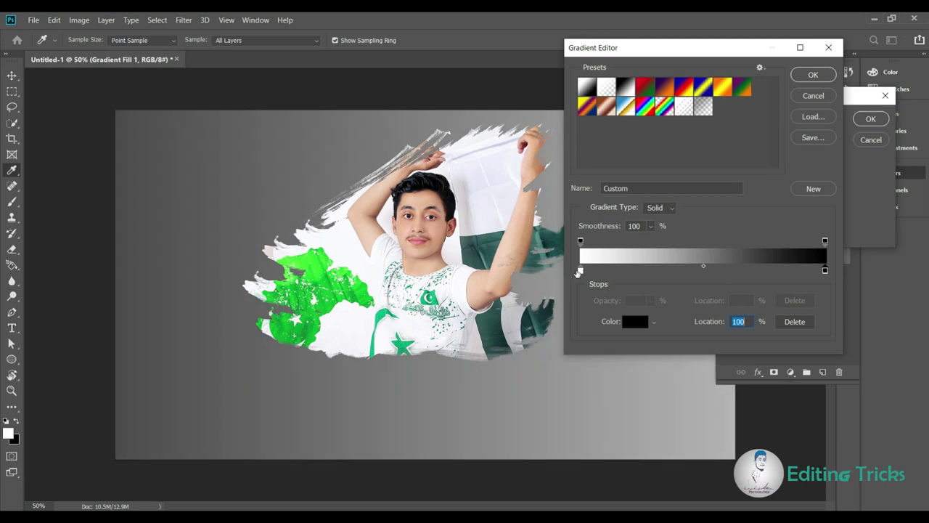
{"action": "left_click", "coordinate": [580, 270]}
{"action": "left_click_drag", "start_coordinate": [581, 271], "coordinate": [601, 273]}
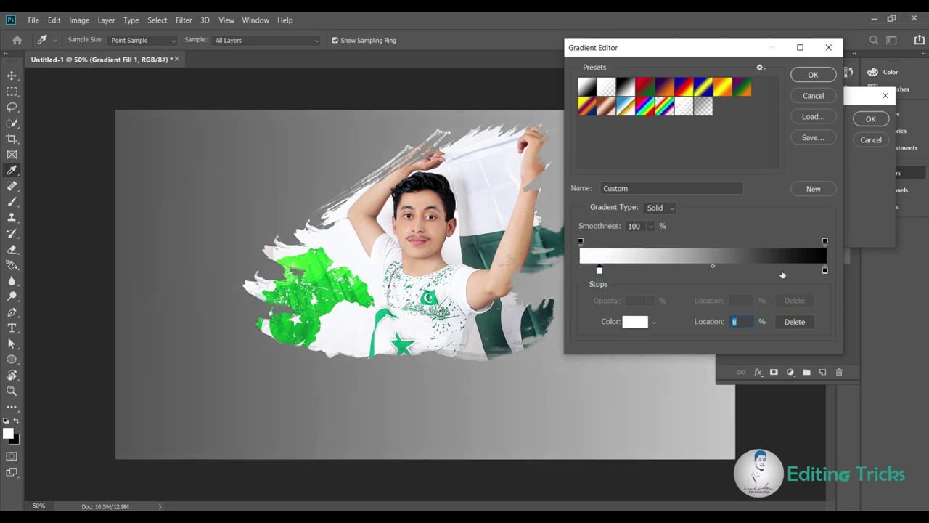
{"action": "left_click", "coordinate": [814, 75]}
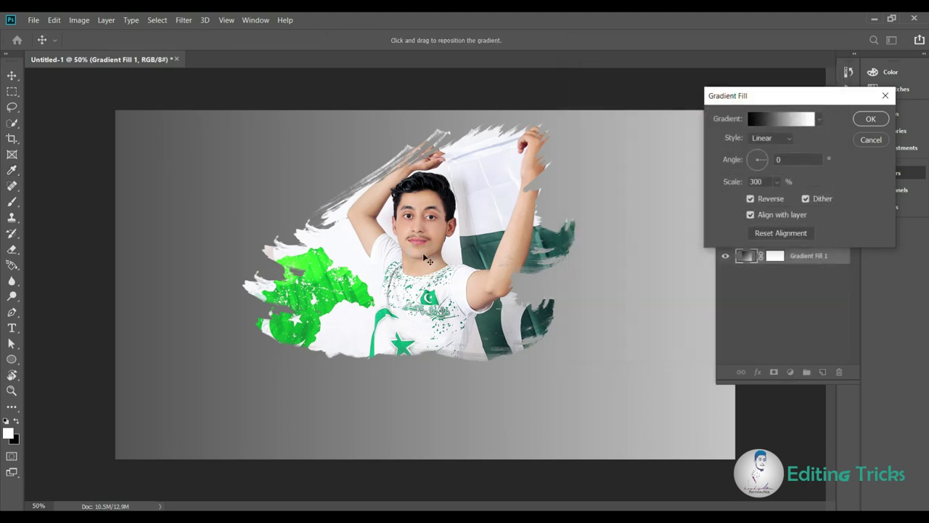
{"action": "left_click", "coordinate": [870, 119]}
{"action": "left_click_drag", "start_coordinate": [422, 260], "coordinate": [437, 283]}
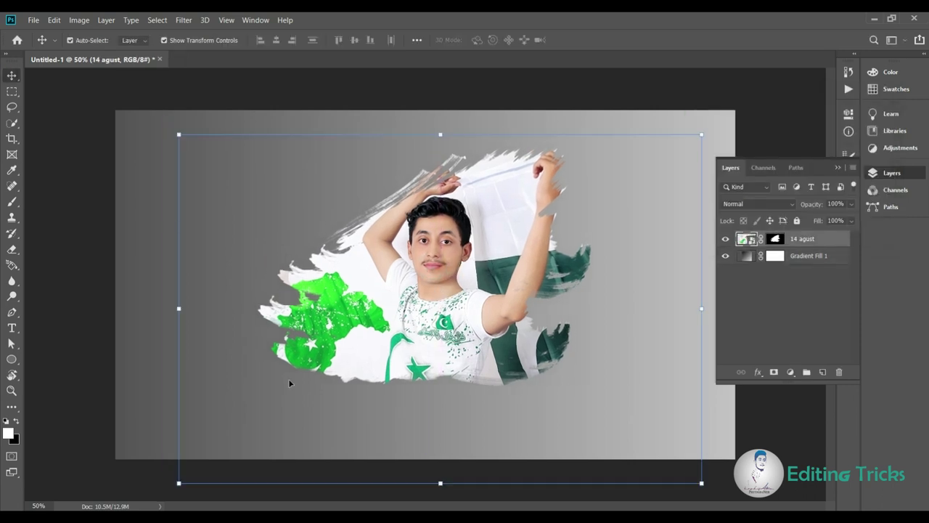
Flatten all layers into one image from the Gradient Fill 1 layer's context menu
{"action": "key", "text": "ctrl+minus"}
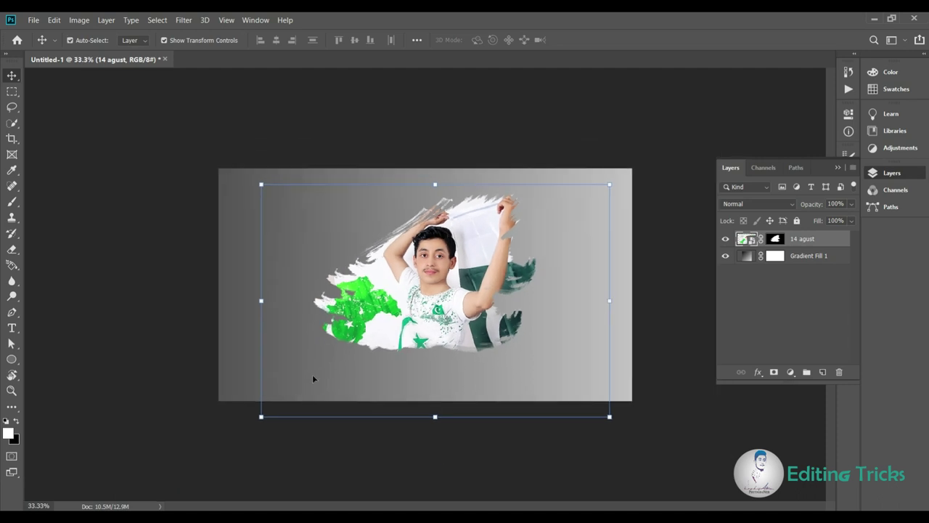
{"action": "left_click", "coordinate": [681, 284]}
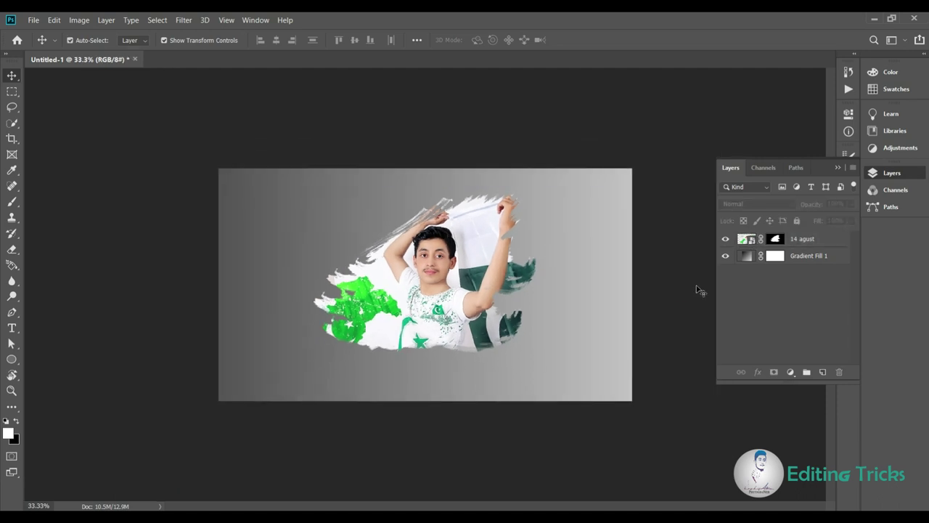
{"action": "left_click", "coordinate": [775, 260]}
{"action": "right_click", "coordinate": [794, 259]}
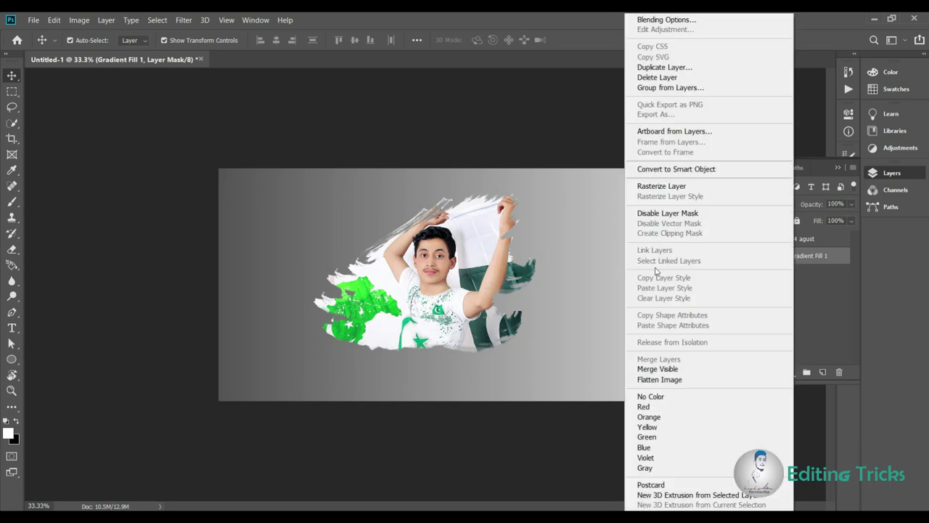
{"action": "left_click", "coordinate": [657, 370]}
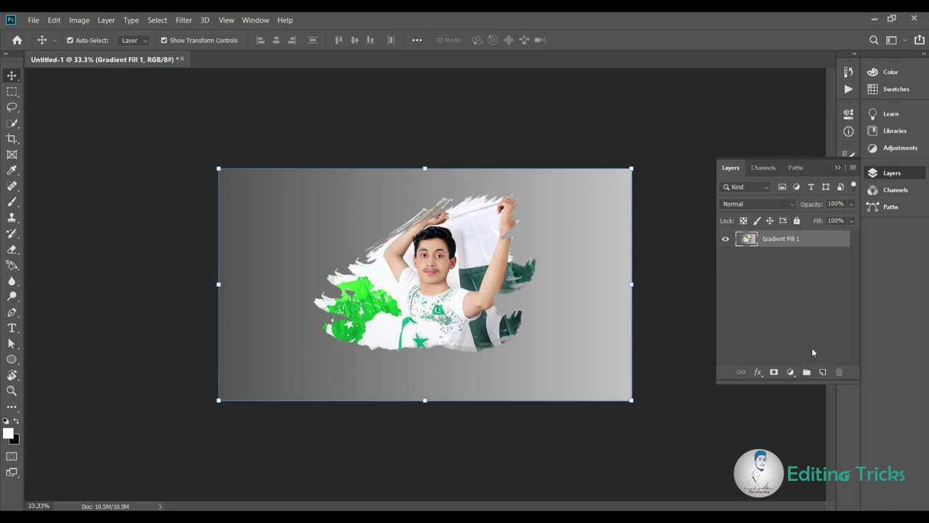
{"action": "left_click", "coordinate": [789, 373]}
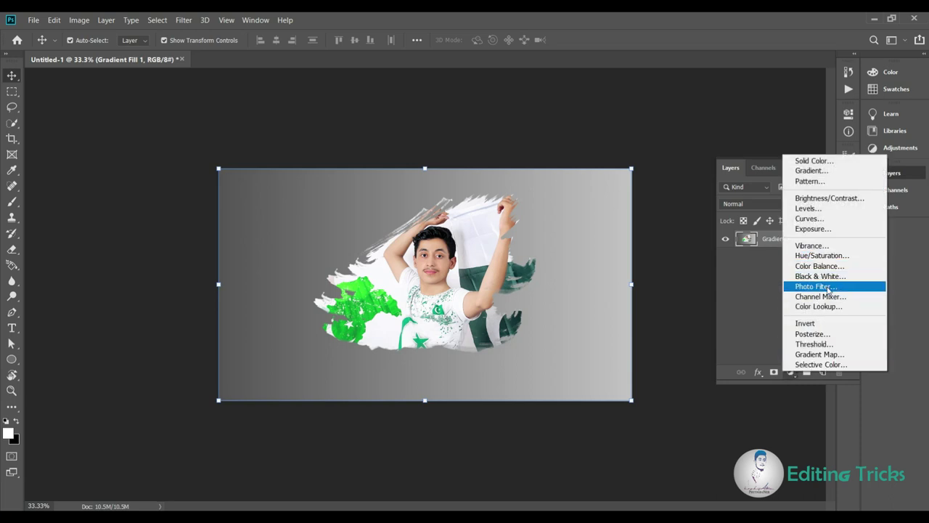
{"action": "left_click", "coordinate": [828, 308]}
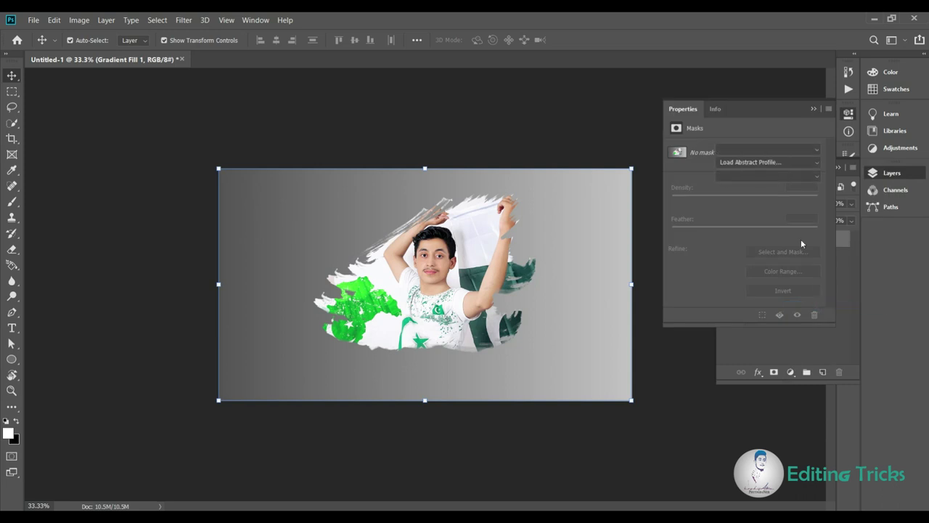
{"action": "left_click", "coordinate": [768, 148]}
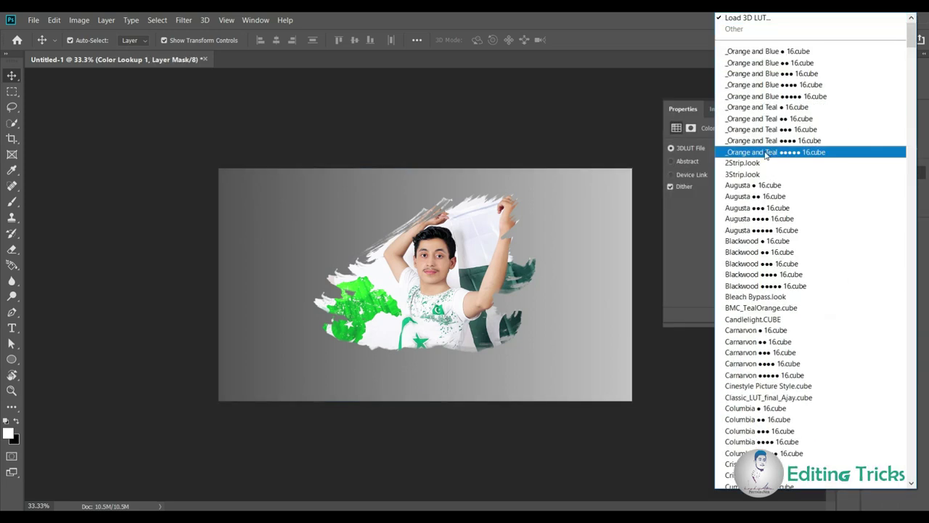
{"action": "left_click", "coordinate": [766, 151]}
{"action": "left_click", "coordinate": [757, 151]}
{"action": "left_click", "coordinate": [755, 150]}
{"action": "left_click", "coordinate": [751, 150]}
{"action": "left_click", "coordinate": [747, 62]}
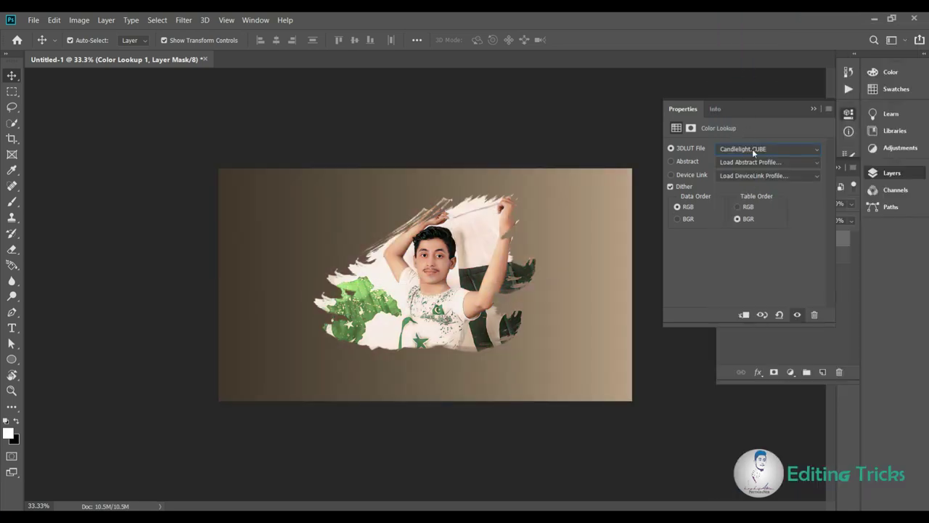
{"action": "key", "text": "Down"}
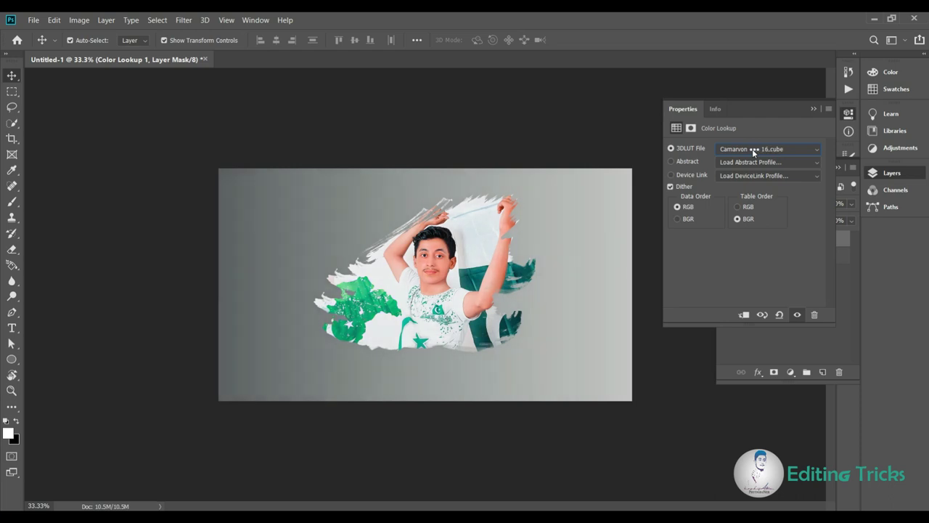
{"action": "key", "text": "Down"}
{"action": "key", "text": "Down"}
{"action": "key", "text": "Down"}
{"action": "key", "text": "Down"}
{"action": "key", "text": "Down"}
{"action": "key", "text": "Down"}
{"action": "key", "text": "Down"}
{"action": "left_click", "coordinate": [752, 149]}
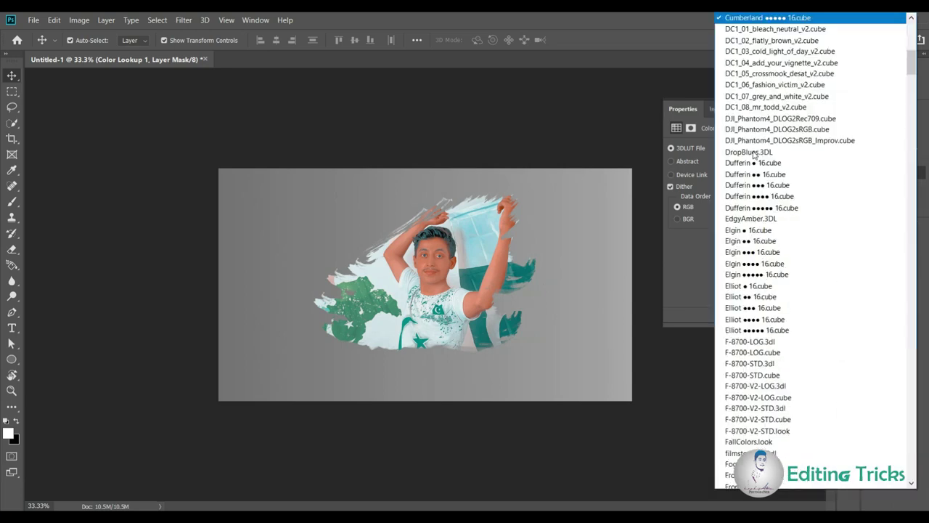
{"action": "scroll", "coordinate": [754, 153], "scroll_direction": "up", "scroll_amount": 7}
{"action": "scroll", "coordinate": [754, 156], "scroll_direction": "up", "scroll_amount": 7}
{"action": "scroll", "coordinate": [755, 156], "scroll_direction": "up", "scroll_amount": 2}
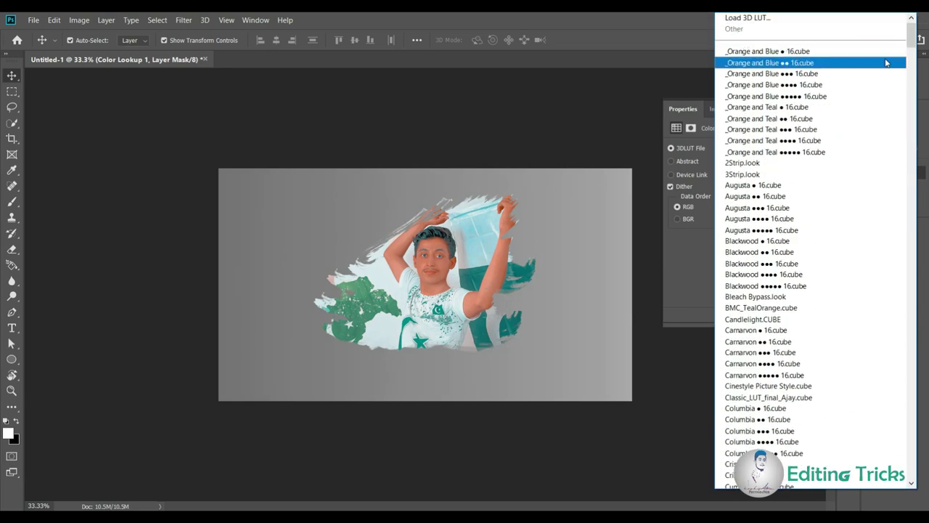
{"action": "mouse_move", "coordinate": [910, 32]}
{"action": "left_mouse_down"}
{"action": "mouse_move", "coordinate": [2, 330]}
{"action": "mouse_move", "coordinate": [911, 465]}
{"action": "left_mouse_up"}
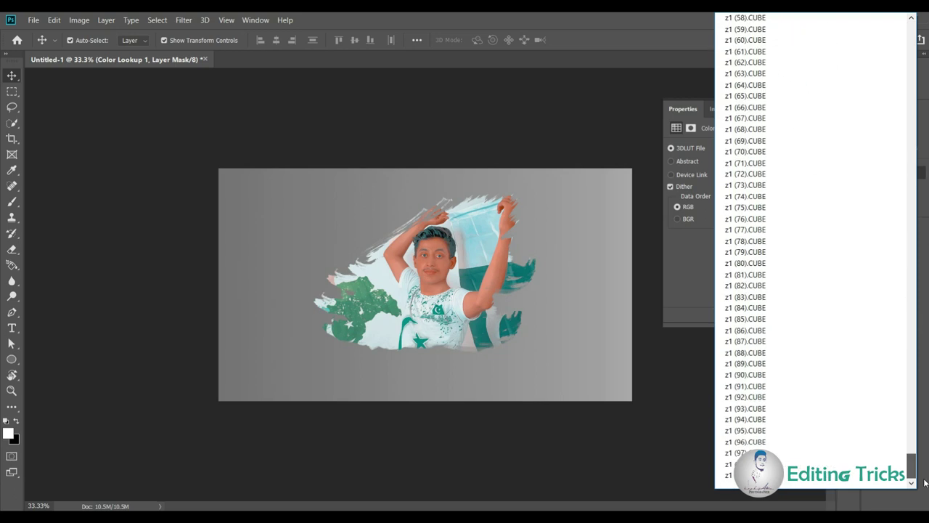
{"action": "left_click", "coordinate": [788, 427]}
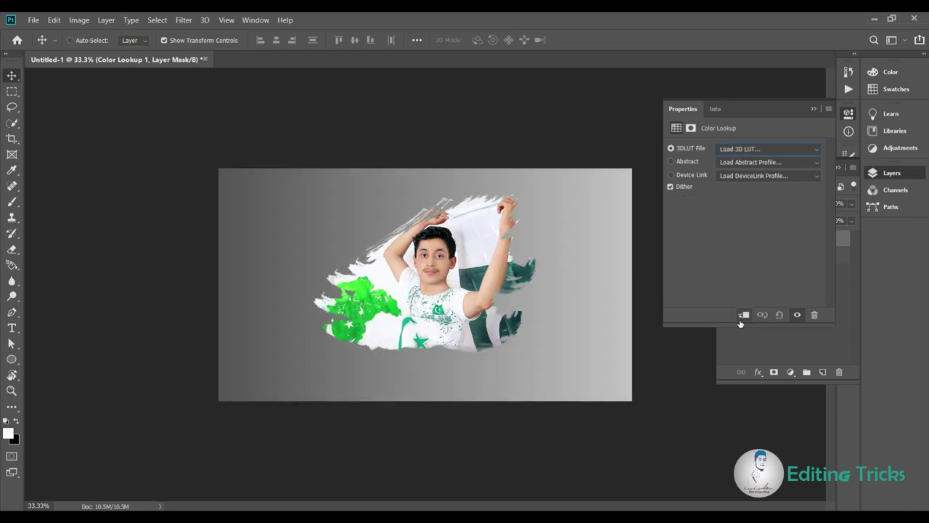
{"action": "key", "text": "Delete"}
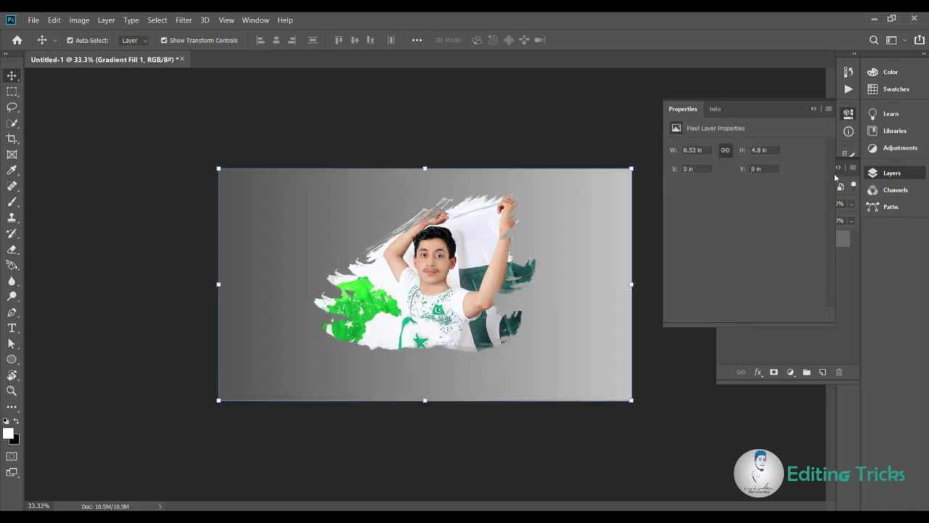
In the Camera Raw Filter, raise Saturation to +11 and cool the Temperature
{"action": "left_click", "coordinate": [814, 109]}
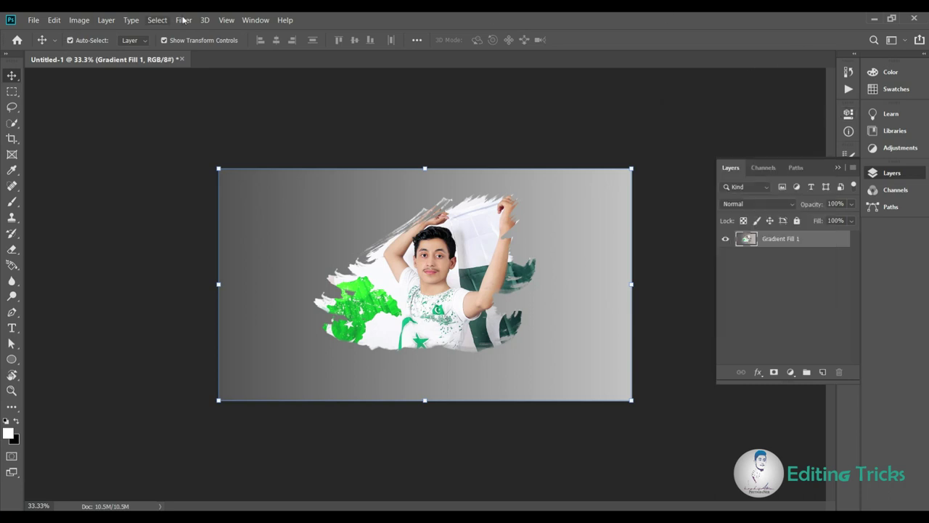
{"action": "left_click", "coordinate": [184, 20]}
{"action": "left_click", "coordinate": [209, 92]}
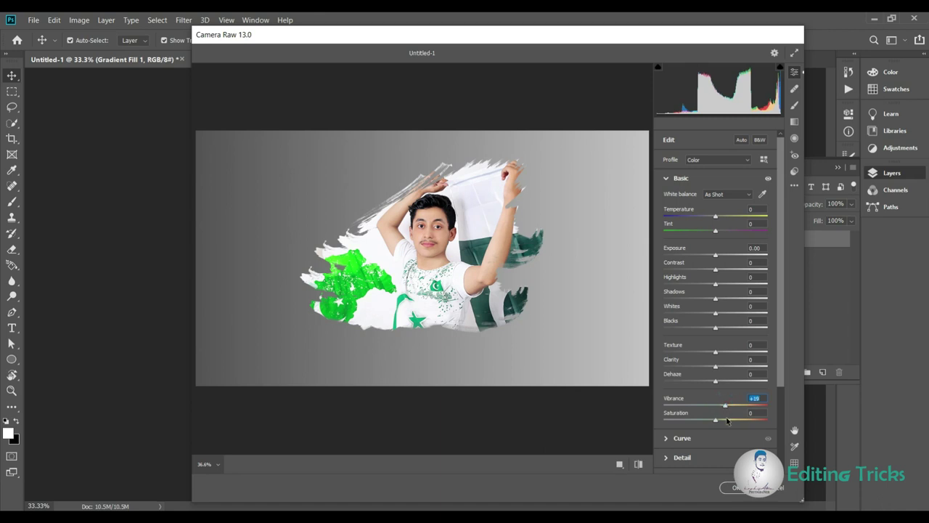
{"action": "left_click_drag", "start_coordinate": [716, 419], "coordinate": [722, 420]}
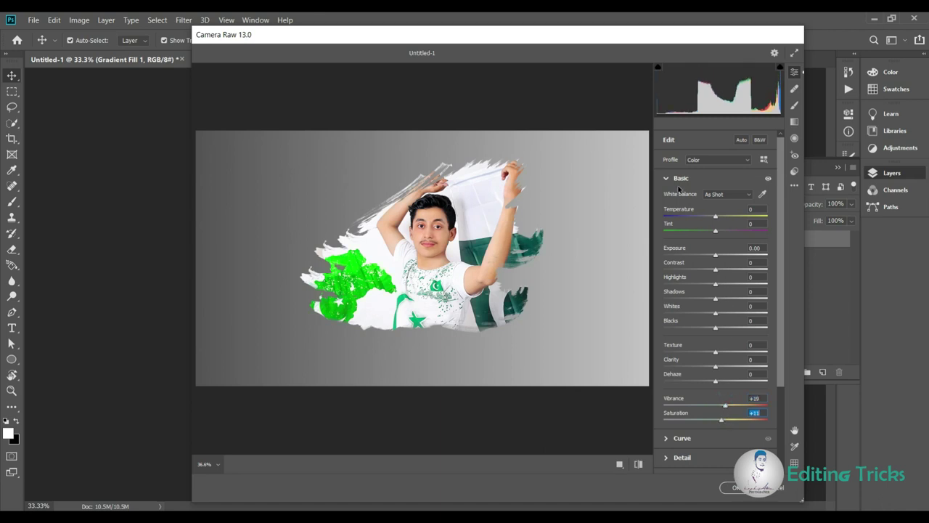
{"action": "mouse_move", "coordinate": [715, 216]}
{"action": "left_mouse_down"}
{"action": "mouse_move", "coordinate": [704, 216]}
{"action": "mouse_move", "coordinate": [721, 234]}
{"action": "left_mouse_up"}
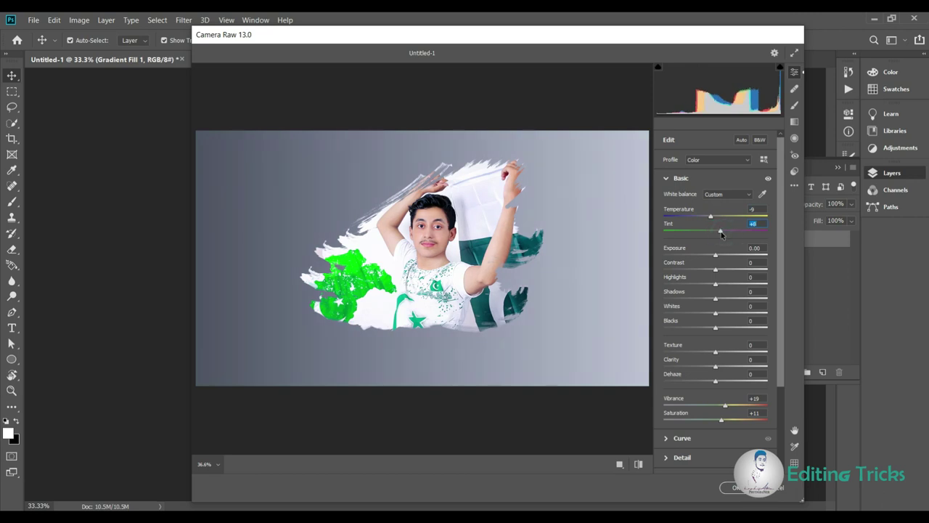
{"action": "left_click_drag", "start_coordinate": [782, 257], "coordinate": [782, 326]}
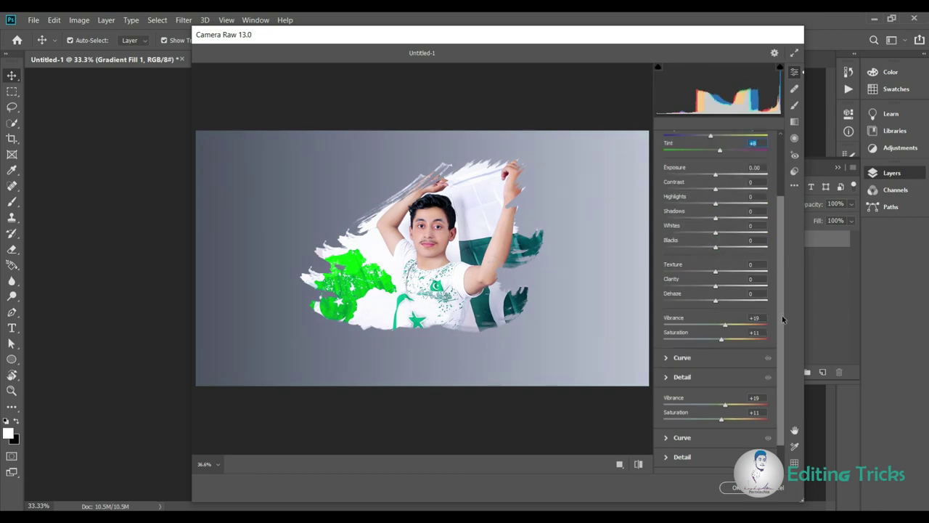
Pull down the tone curve highlights, set the Greens hue to +7, and apply the grade
{"action": "left_click", "coordinate": [679, 350]}
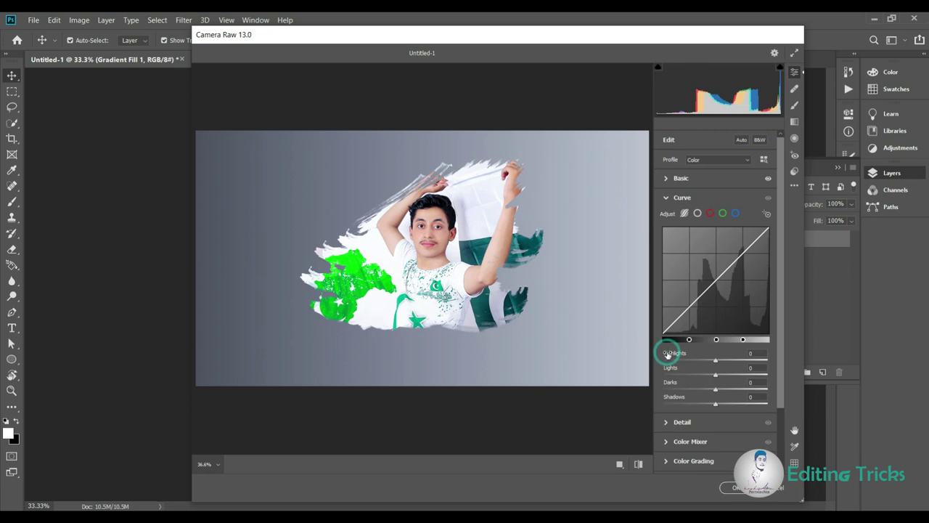
{"action": "mouse_move", "coordinate": [715, 360]}
{"action": "left_mouse_down"}
{"action": "mouse_move", "coordinate": [702, 361]}
{"action": "mouse_move", "coordinate": [733, 392]}
{"action": "mouse_move", "coordinate": [722, 392]}
{"action": "left_mouse_up"}
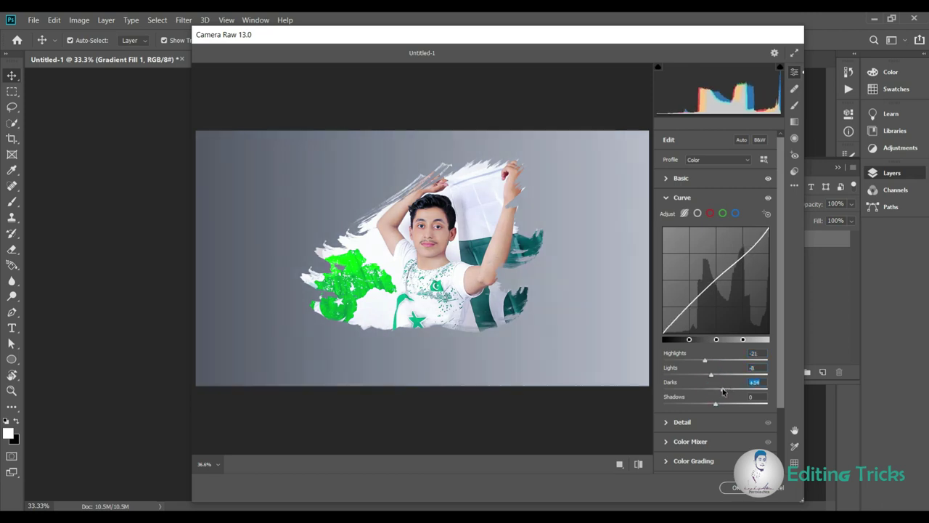
{"action": "left_click", "coordinate": [666, 200]}
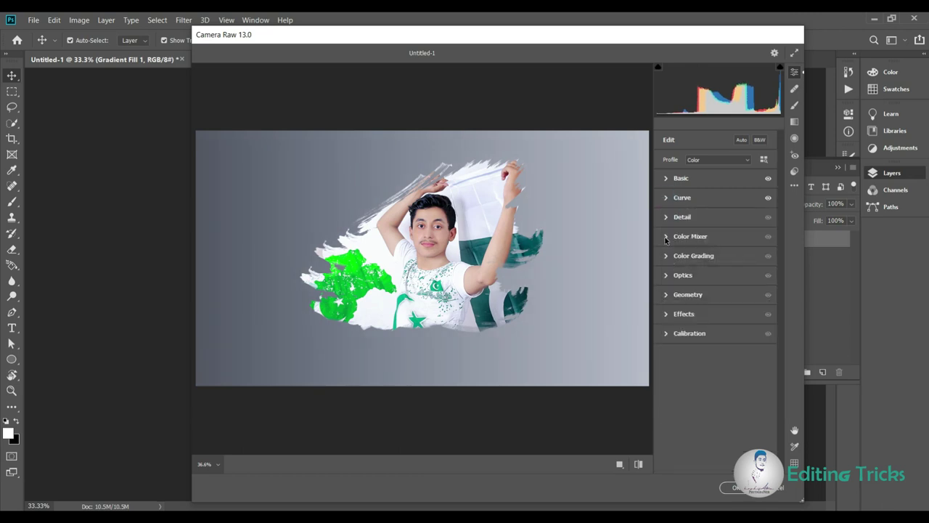
{"action": "left_click", "coordinate": [666, 239]}
{"action": "left_click", "coordinate": [668, 266]}
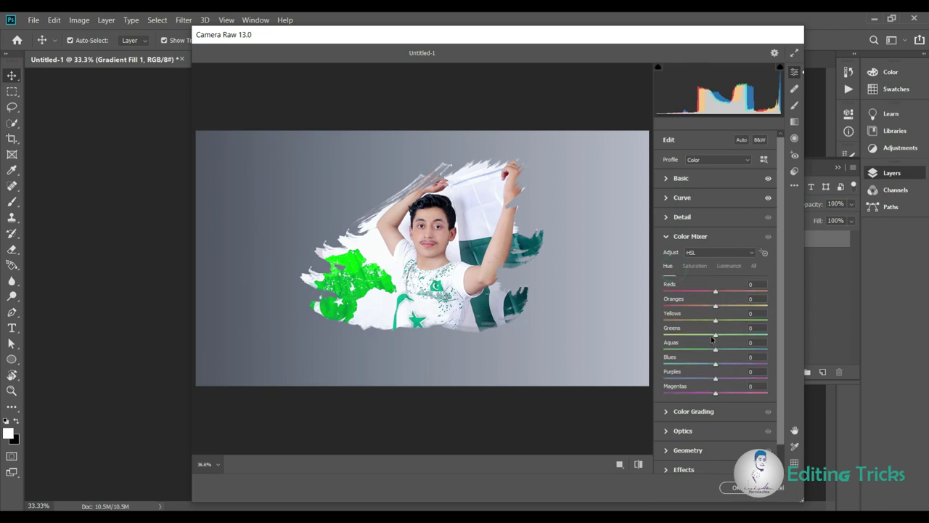
{"action": "left_click_drag", "start_coordinate": [715, 334], "coordinate": [750, 333]}
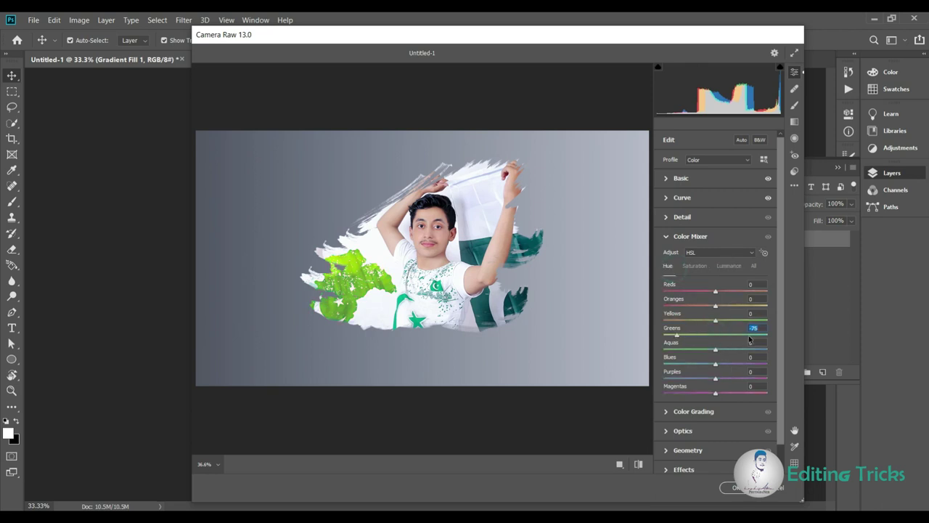
{"action": "mouse_move", "coordinate": [751, 334]}
{"action": "left_mouse_down"}
{"action": "mouse_move", "coordinate": [718, 334]}
{"action": "mouse_move", "coordinate": [678, 368]}
{"action": "mouse_move", "coordinate": [719, 377]}
{"action": "left_mouse_up"}
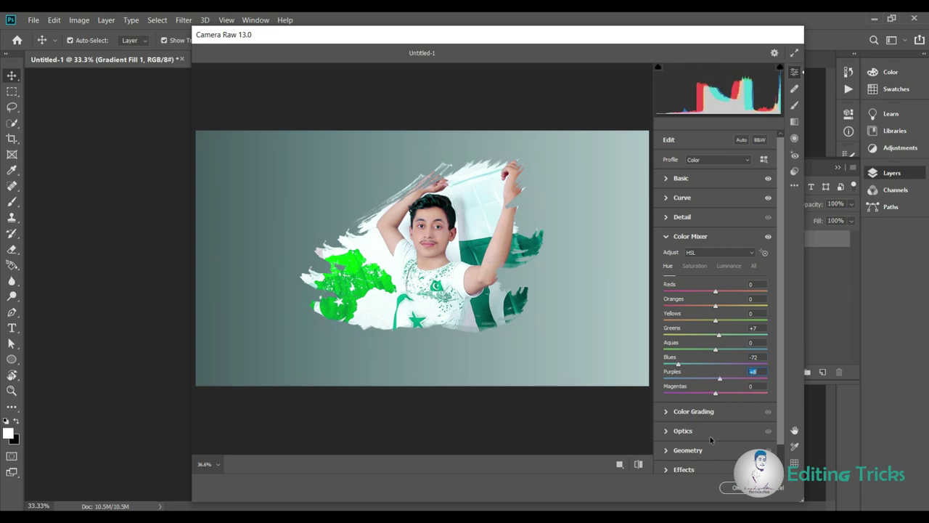
{"action": "left_click", "coordinate": [740, 490]}
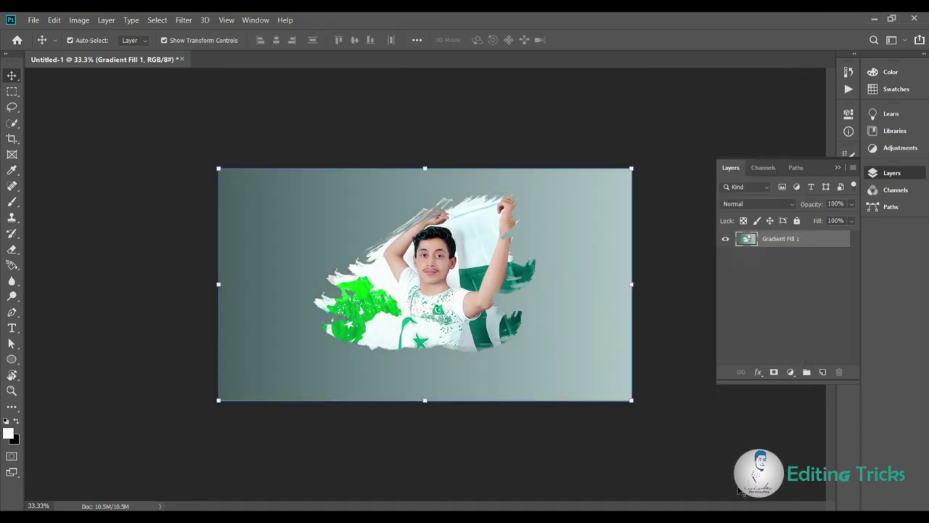